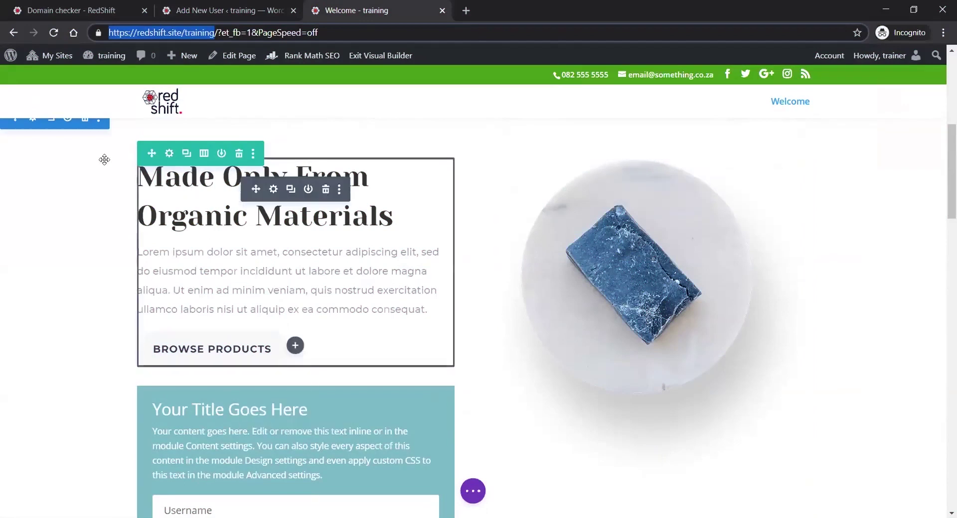
Look at the row's column layout choices and close them unchanged
{"action": "scroll", "coordinate": [70, 163], "scroll_direction": "up", "scroll_amount": 1}
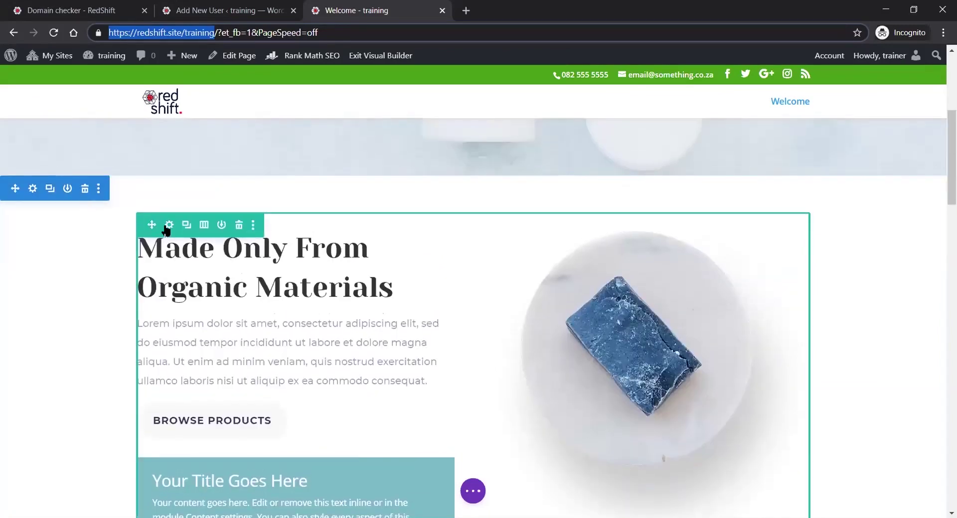
{"action": "left_click", "coordinate": [205, 226]}
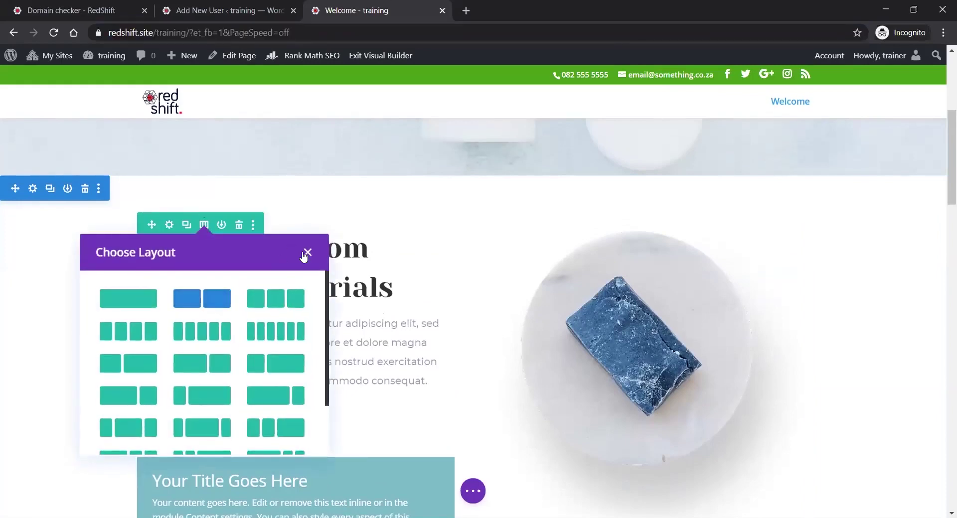
{"action": "left_click", "coordinate": [307, 252]}
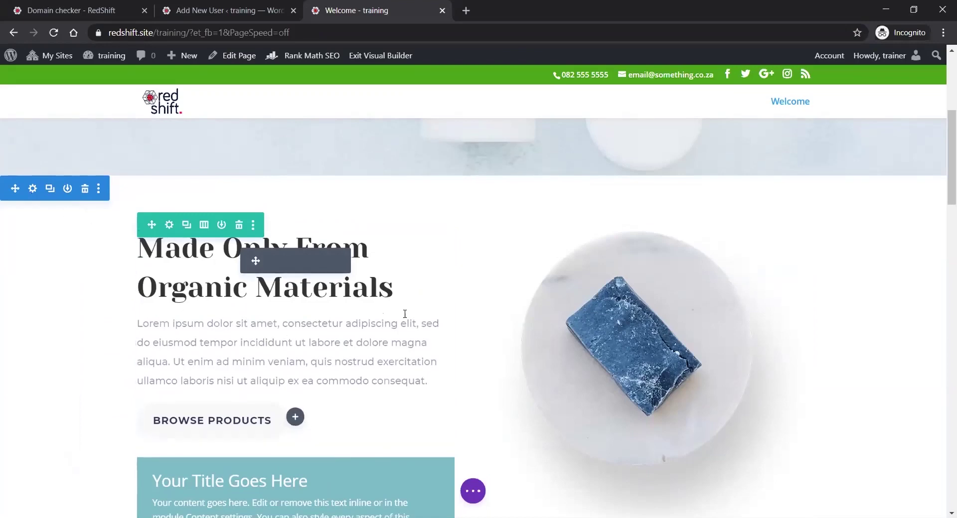
Browse the list of modules for this row and close it without adding one
{"action": "scroll", "coordinate": [404, 314], "scroll_direction": "down", "scroll_amount": 2}
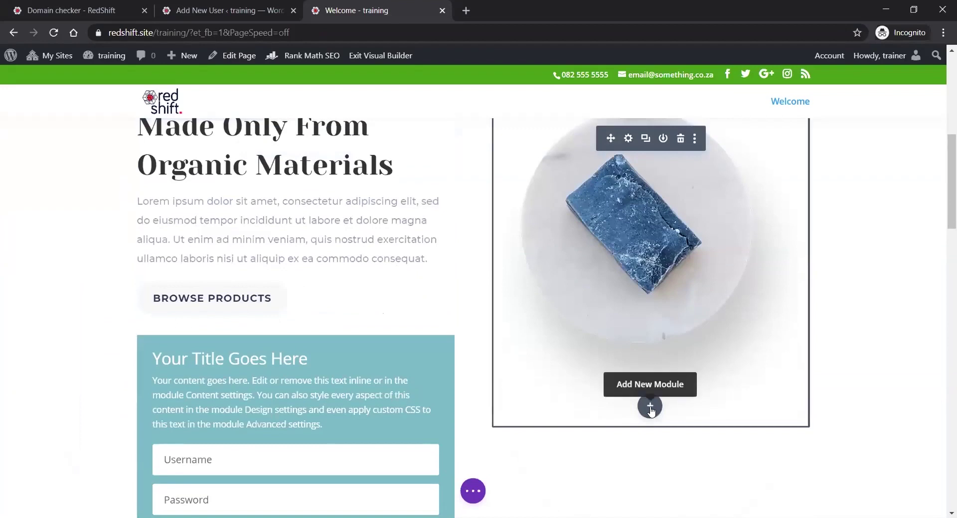
{"action": "left_click", "coordinate": [651, 408]}
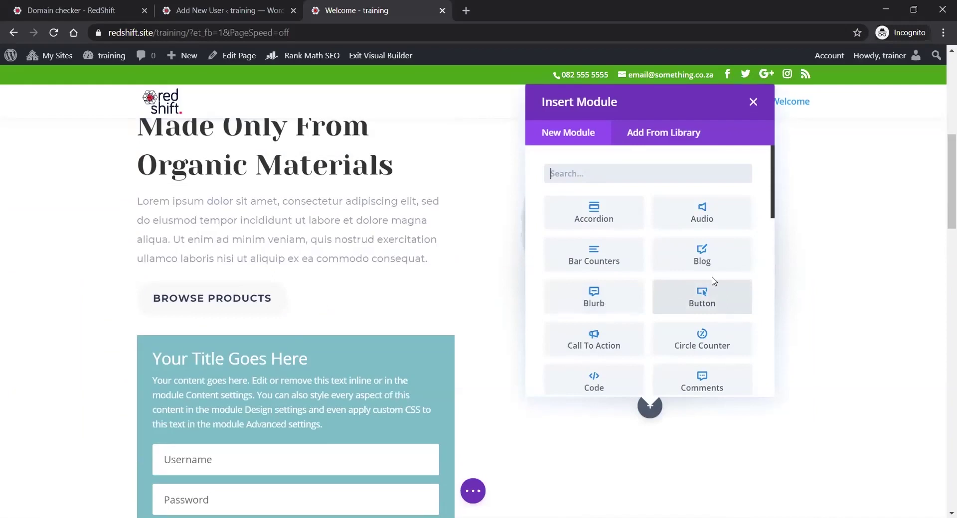
{"action": "scroll", "coordinate": [714, 282], "scroll_direction": "down", "scroll_amount": 1}
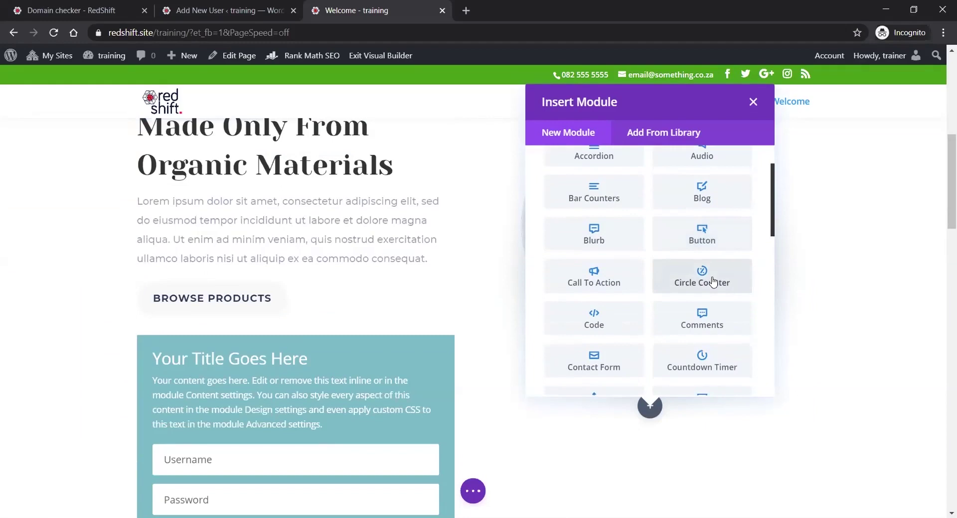
{"action": "scroll", "coordinate": [714, 281], "scroll_direction": "down", "scroll_amount": 1}
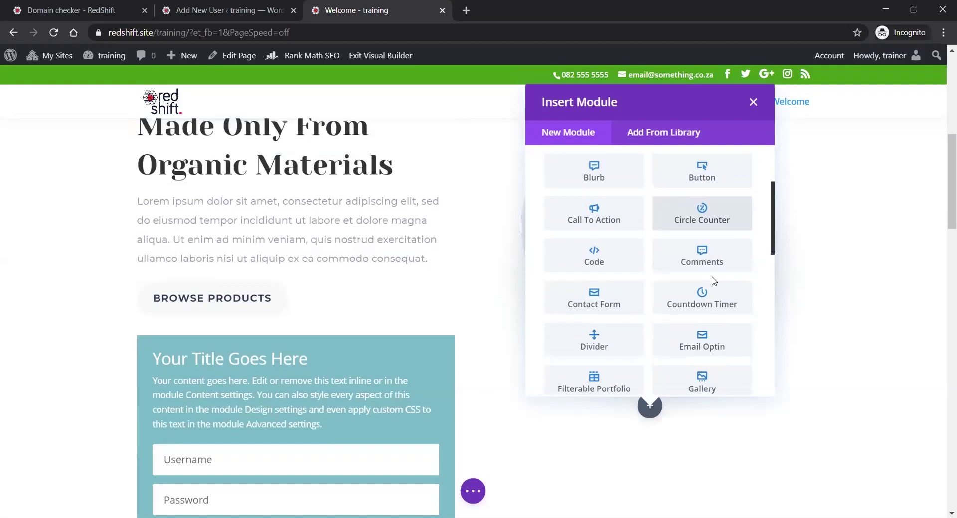
{"action": "scroll", "coordinate": [714, 282], "scroll_direction": "down", "scroll_amount": 1}
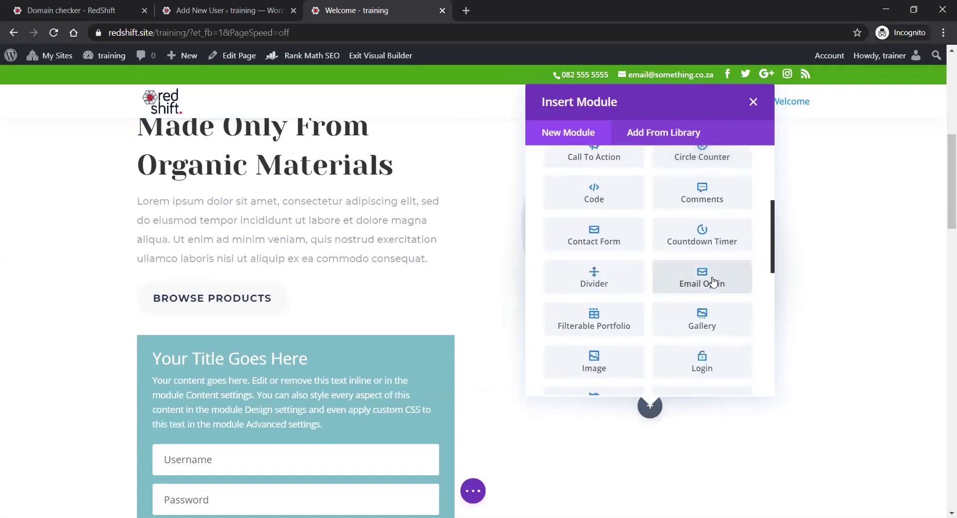
{"action": "scroll", "coordinate": [714, 282], "scroll_direction": "down", "scroll_amount": 1}
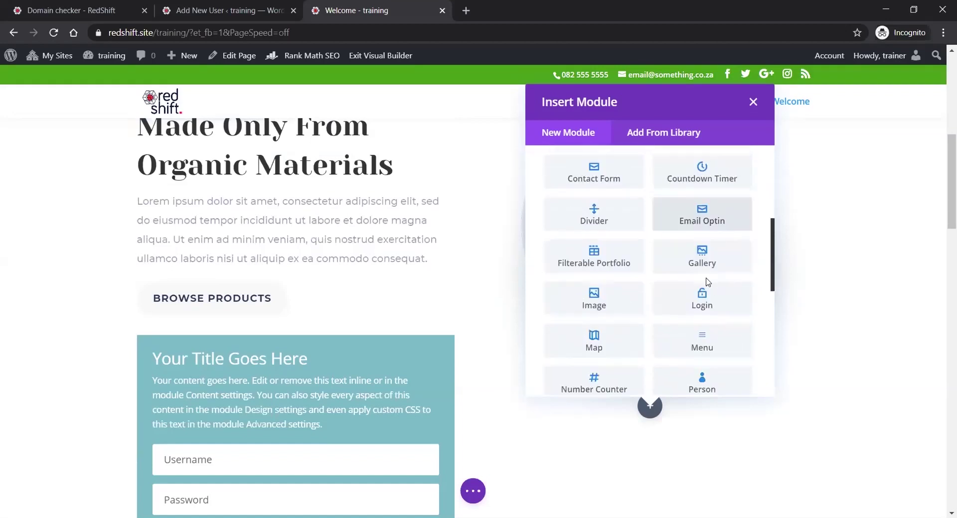
{"action": "scroll", "coordinate": [708, 281], "scroll_direction": "down", "scroll_amount": 1}
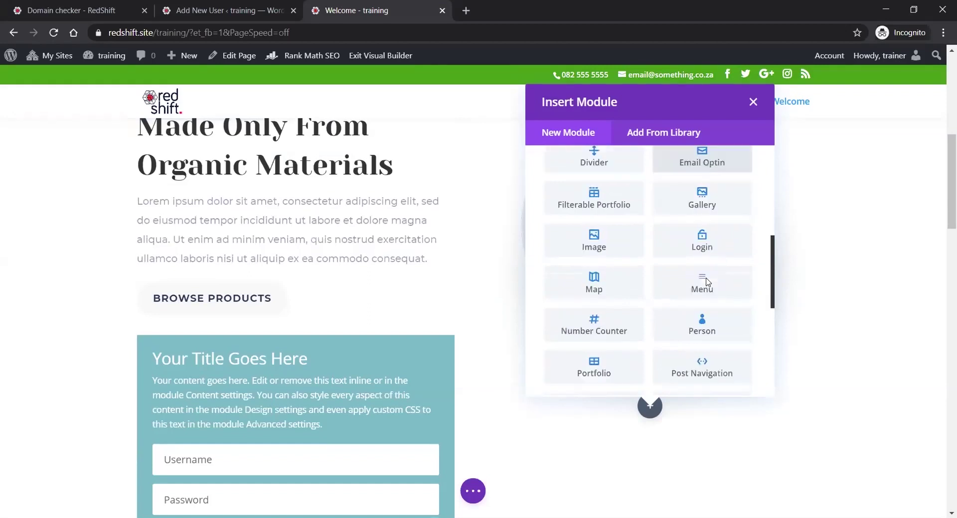
{"action": "scroll", "coordinate": [708, 282], "scroll_direction": "down", "scroll_amount": 1}
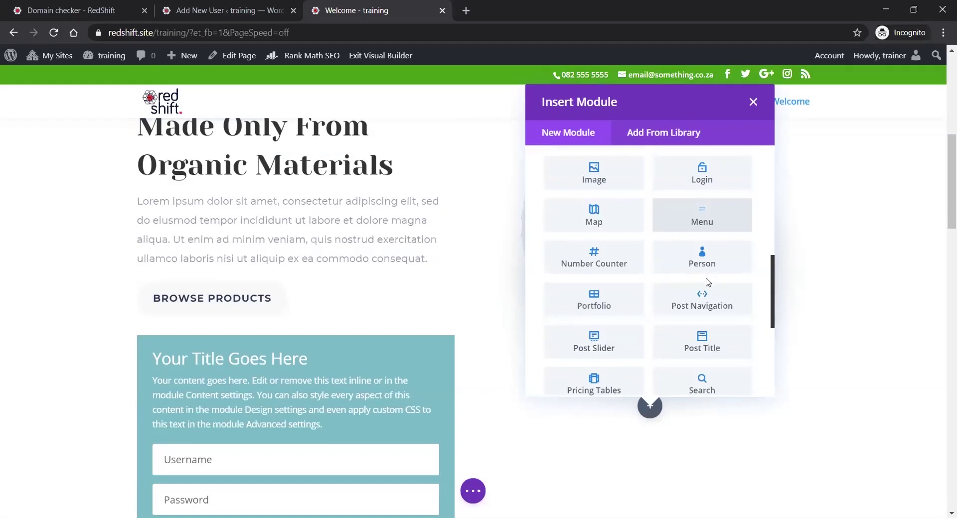
{"action": "scroll", "coordinate": [709, 282], "scroll_direction": "down", "scroll_amount": 1}
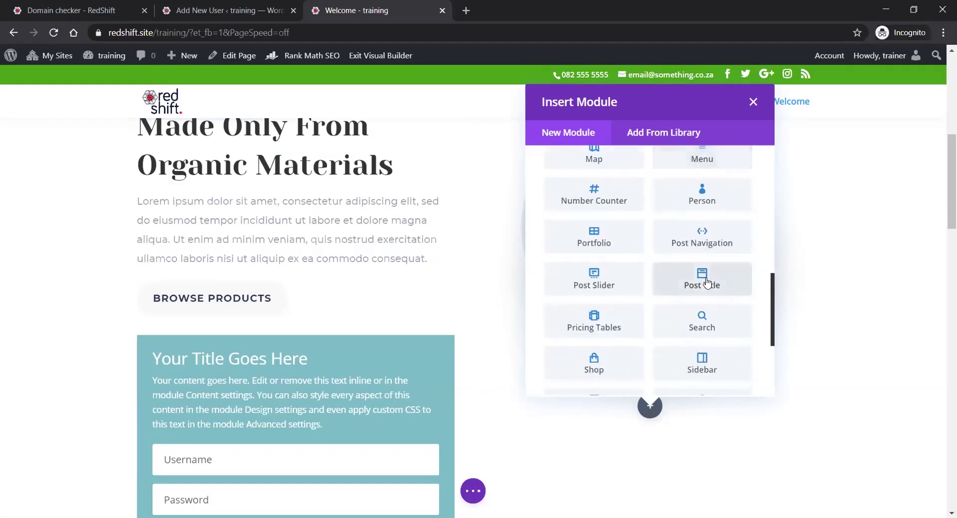
{"action": "scroll", "coordinate": [705, 220], "scroll_direction": "down", "scroll_amount": 1}
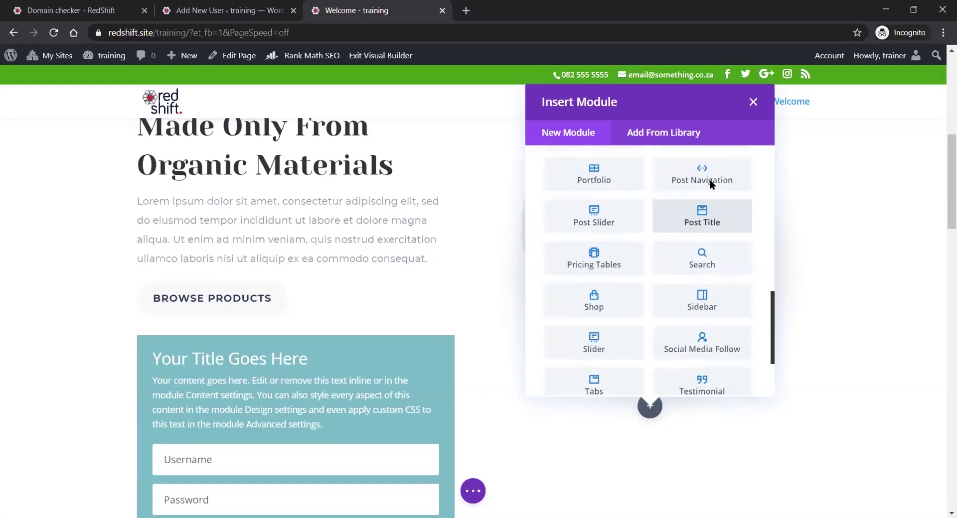
{"action": "left_click", "coordinate": [753, 103]}
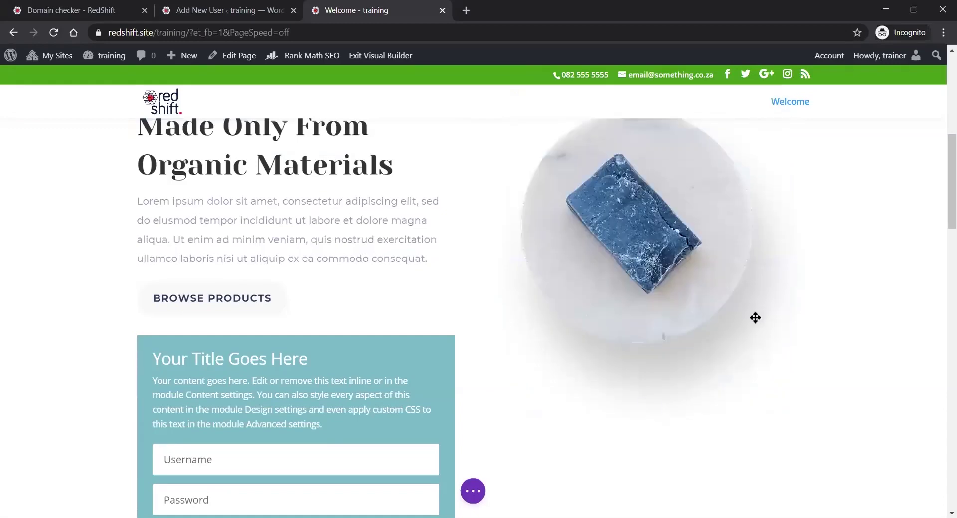
Replace the call-to-action's button text 'Browse Products' with 'Click me'
{"action": "scroll", "coordinate": [575, 289], "scroll_direction": "up", "scroll_amount": 2}
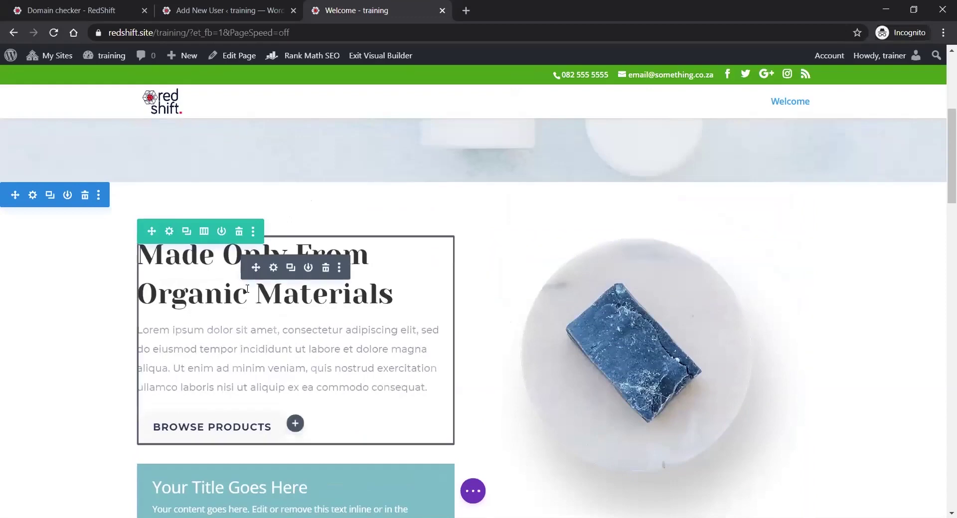
{"action": "left_click", "coordinate": [273, 268]}
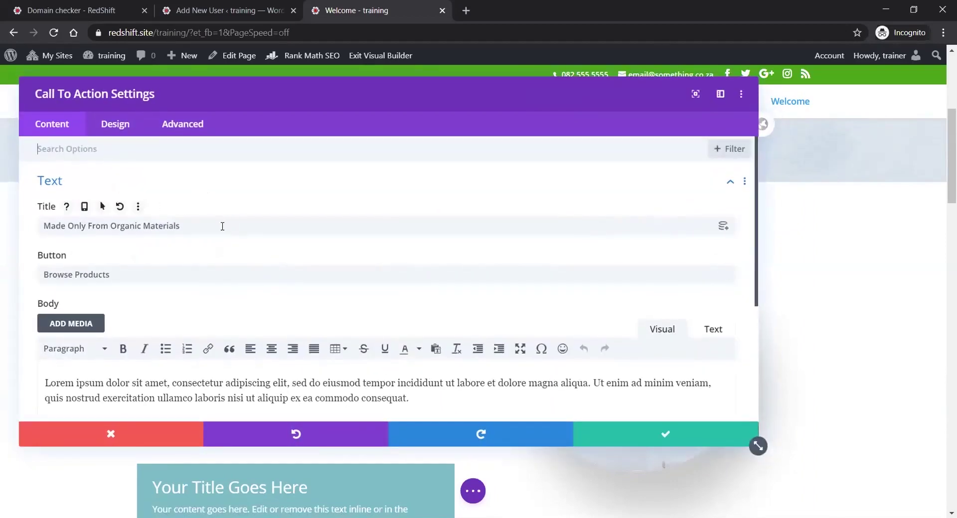
{"action": "left_click_drag", "start_coordinate": [121, 275], "coordinate": [38, 277]}
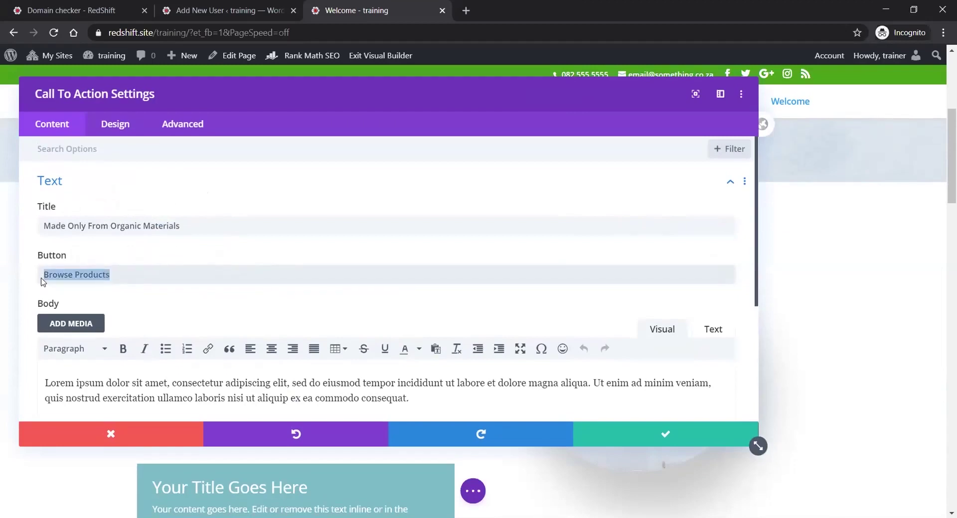
{"action": "type", "text": "Click me"}
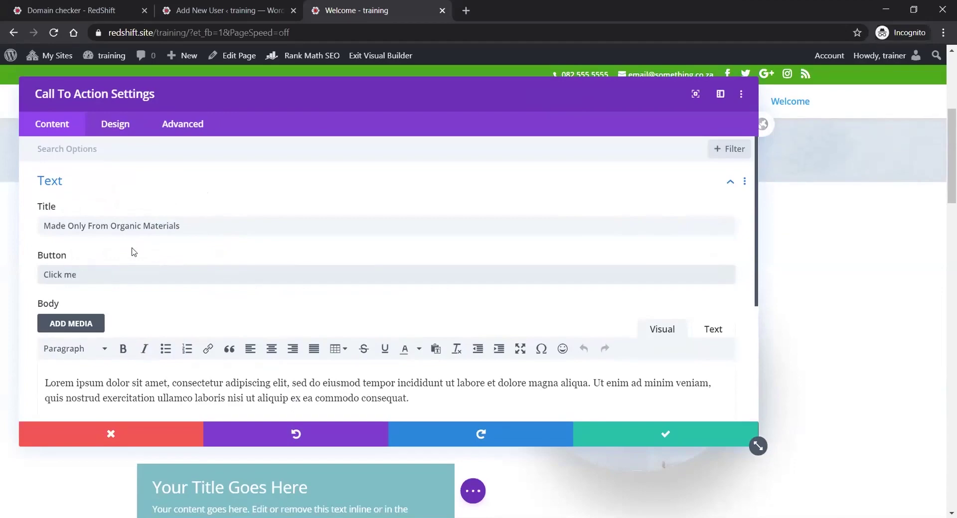
Expand the Link settings and select the #top Button Link URL
{"action": "scroll", "coordinate": [203, 252], "scroll_direction": "down", "scroll_amount": 3}
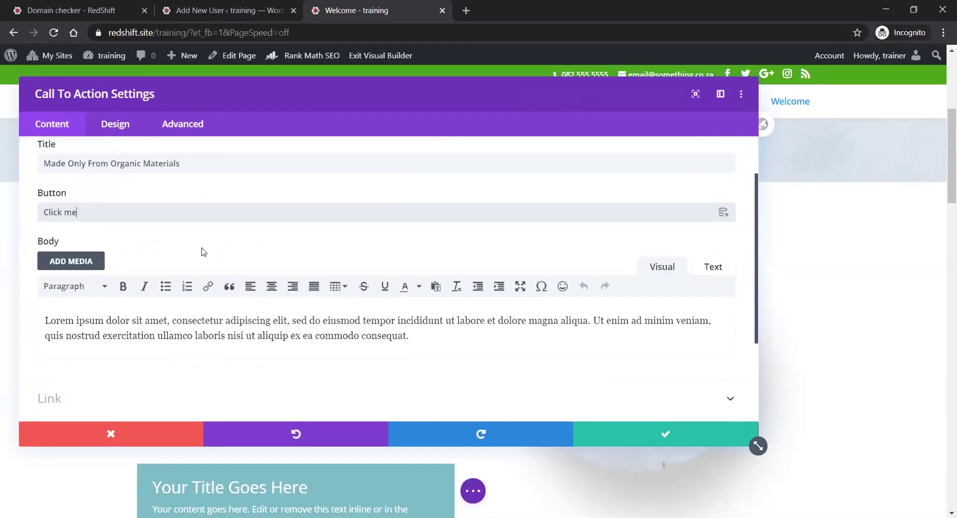
{"action": "left_click_drag", "start_coordinate": [409, 272], "coordinate": [9, 257]}
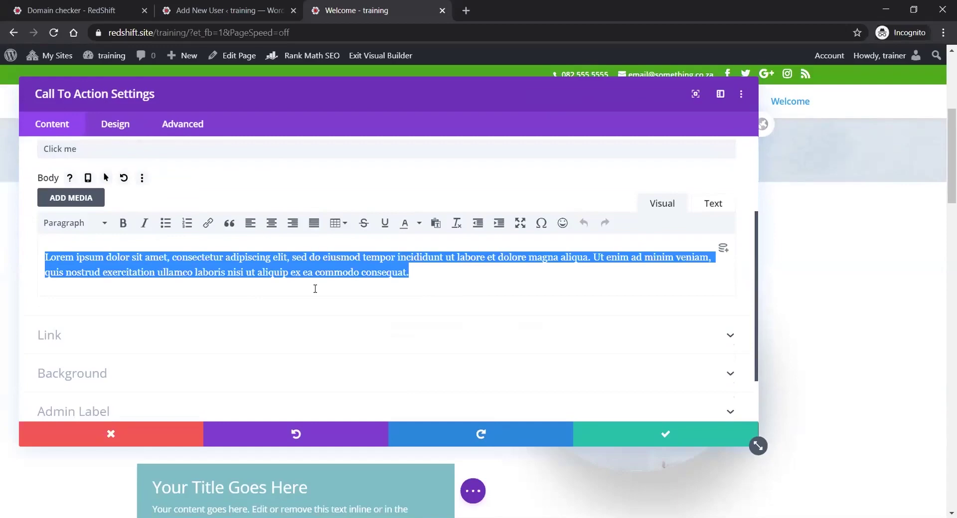
{"action": "scroll", "coordinate": [145, 275], "scroll_direction": "down", "scroll_amount": 2}
{"action": "left_click", "coordinate": [92, 274]}
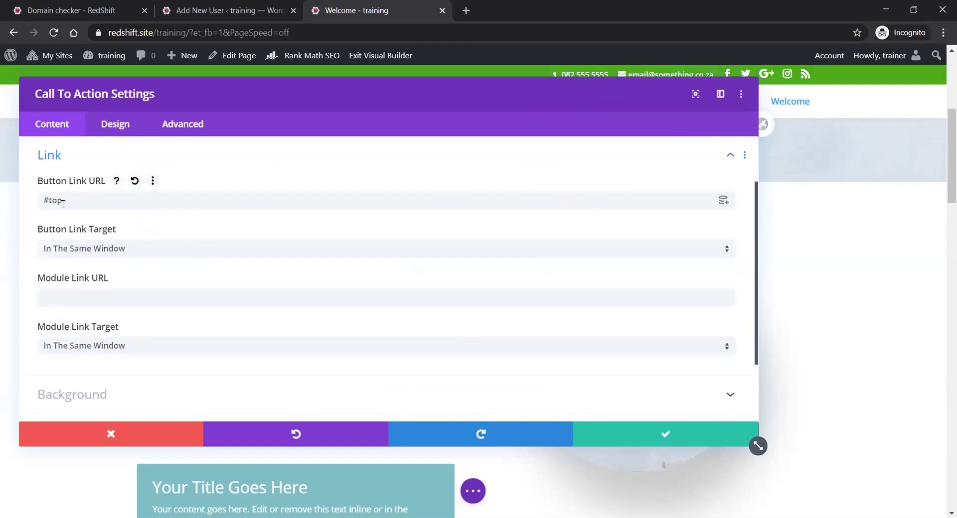
{"action": "left_click_drag", "start_coordinate": [63, 203], "coordinate": [44, 204]}
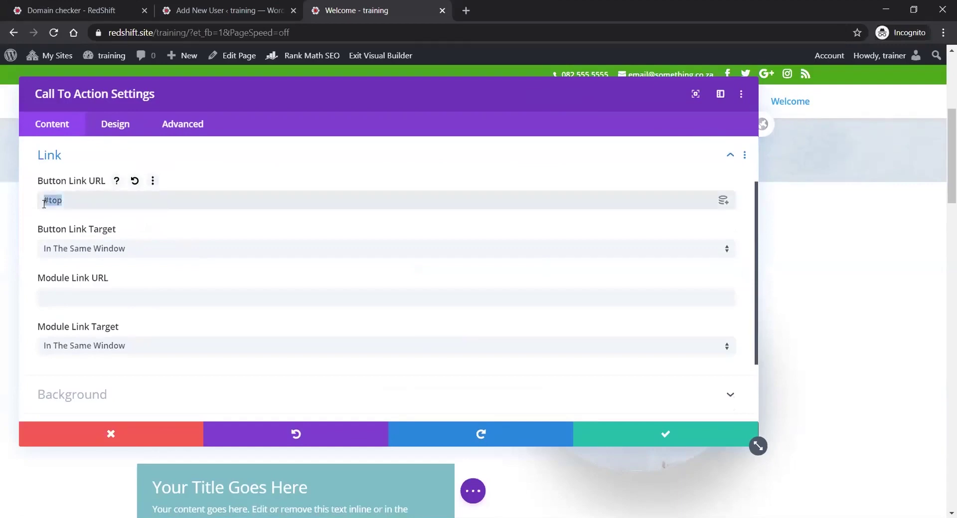
Try a Page Link dynamic content source for the button link, then discard all call-to-action edits
{"action": "left_click", "coordinate": [724, 202]}
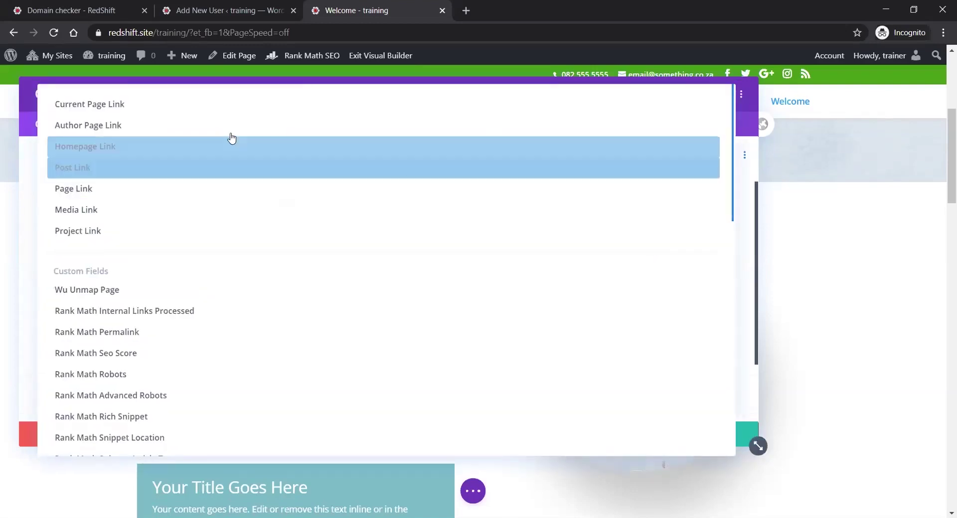
{"action": "scroll", "coordinate": [236, 320], "scroll_direction": "down", "scroll_amount": 1}
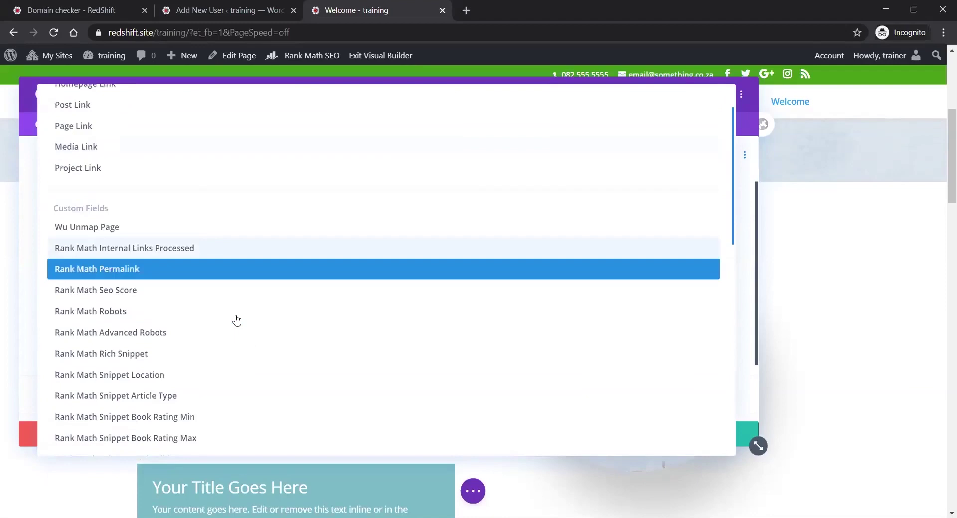
{"action": "scroll", "coordinate": [237, 321], "scroll_direction": "down", "scroll_amount": 1}
{"action": "scroll", "coordinate": [201, 264], "scroll_direction": "up", "scroll_amount": 2}
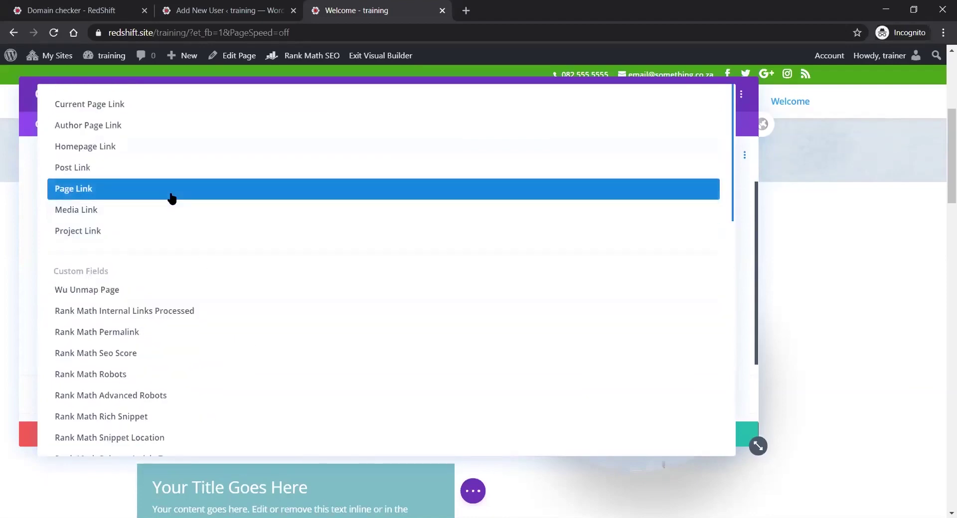
{"action": "left_click", "coordinate": [172, 192]}
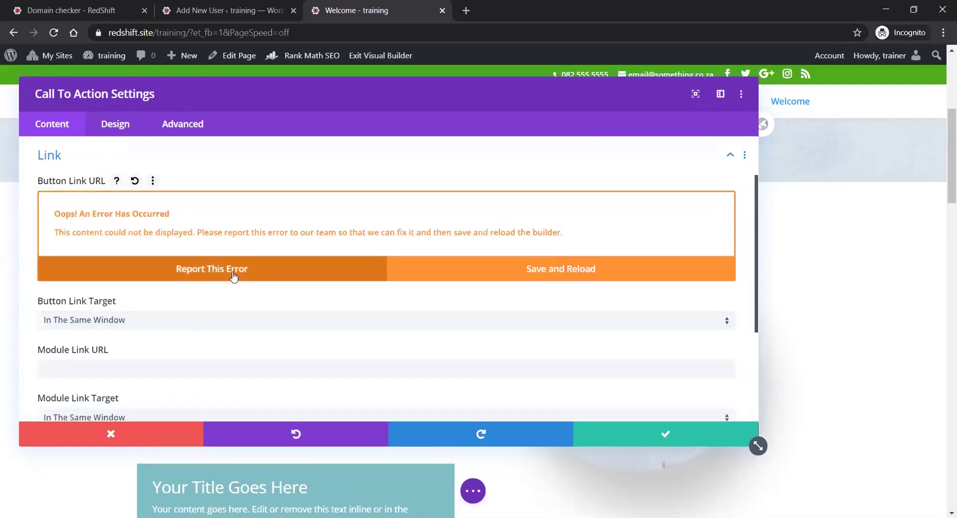
{"action": "left_click", "coordinate": [137, 433]}
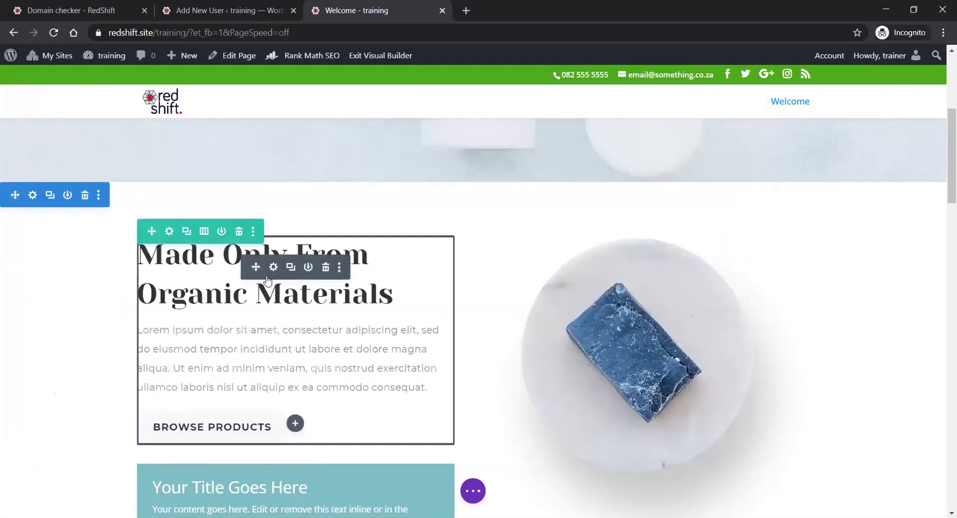
Add a new page titled 'About us' and publish it
{"action": "left_click", "coordinate": [178, 7]}
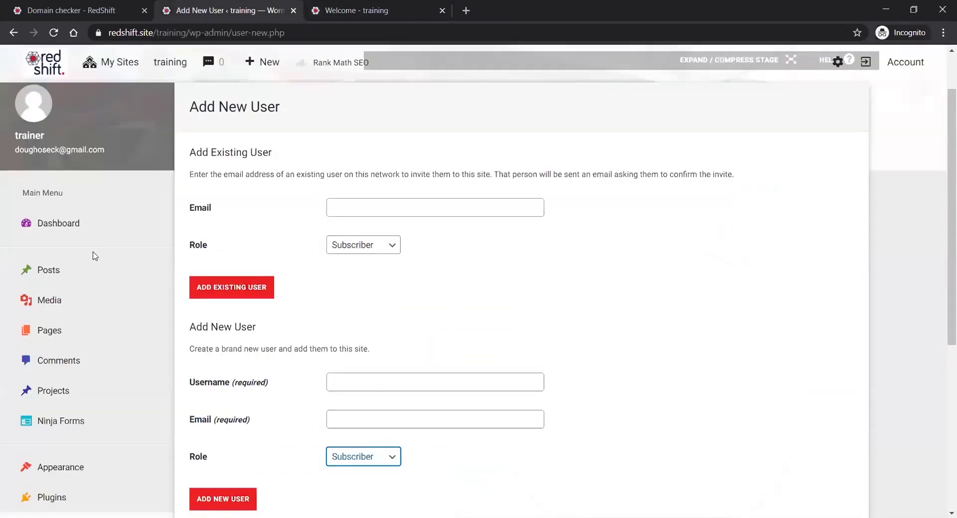
{"action": "mouse_move", "coordinate": [35, 333]}
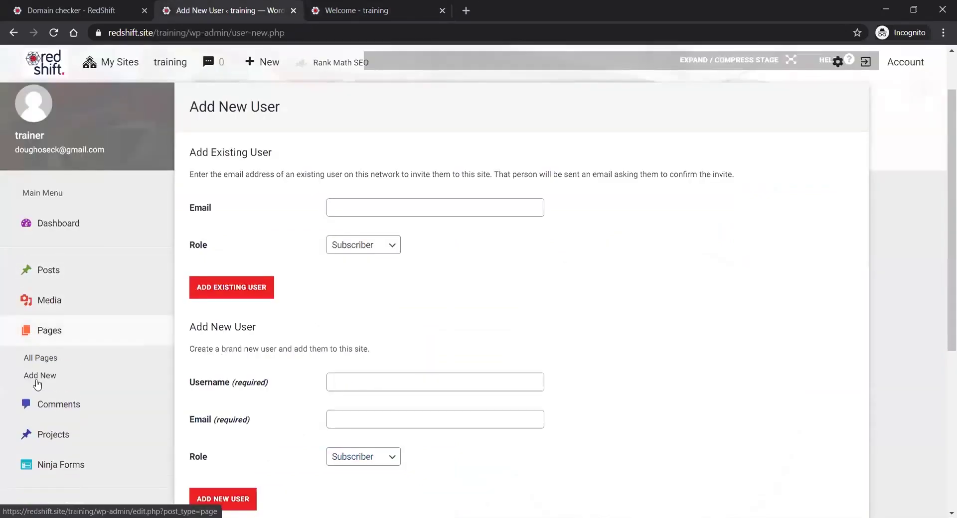
{"action": "left_click", "coordinate": [38, 375]}
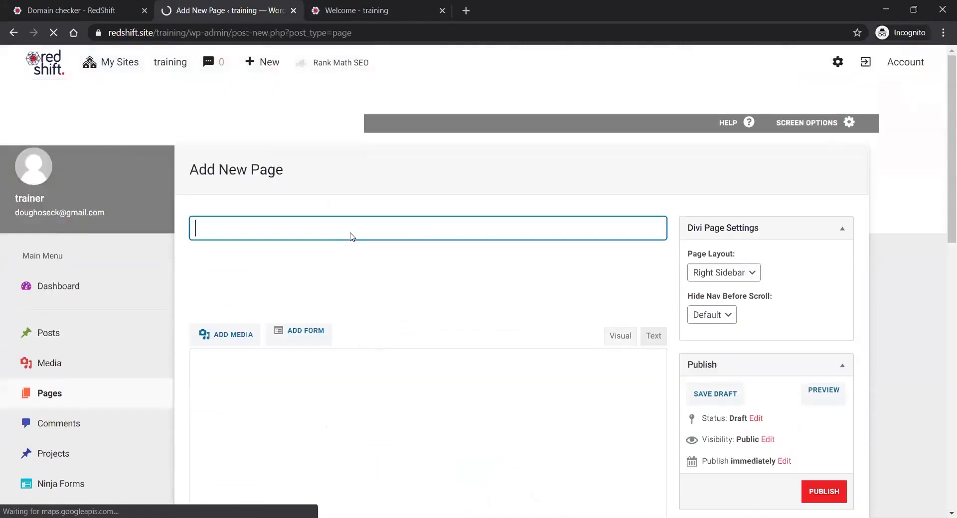
{"action": "type", "text": "About us"}
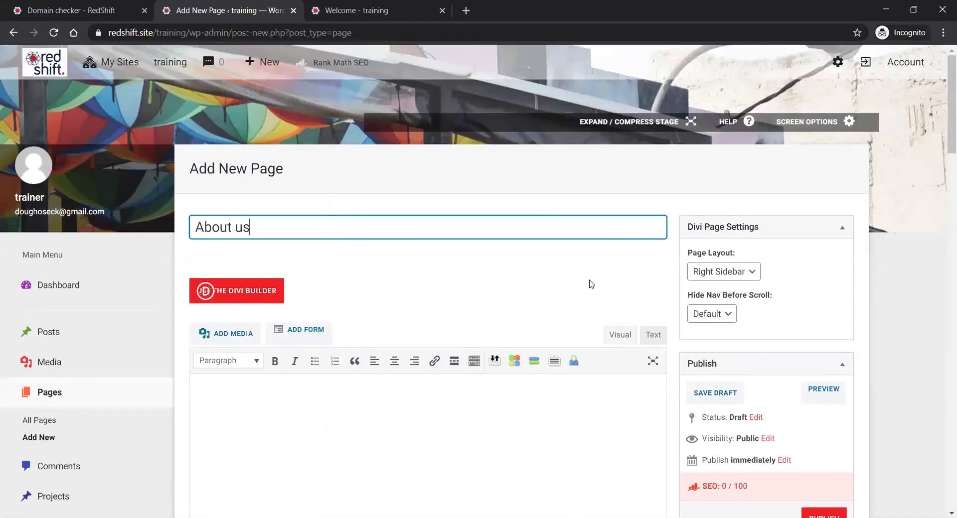
{"action": "scroll", "coordinate": [589, 284], "scroll_direction": "down", "scroll_amount": 3}
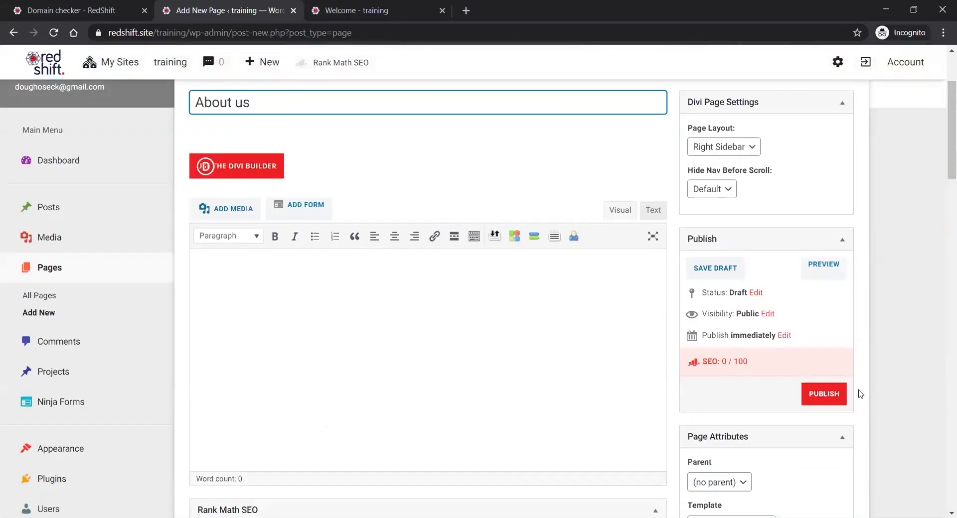
{"action": "left_click", "coordinate": [823, 394]}
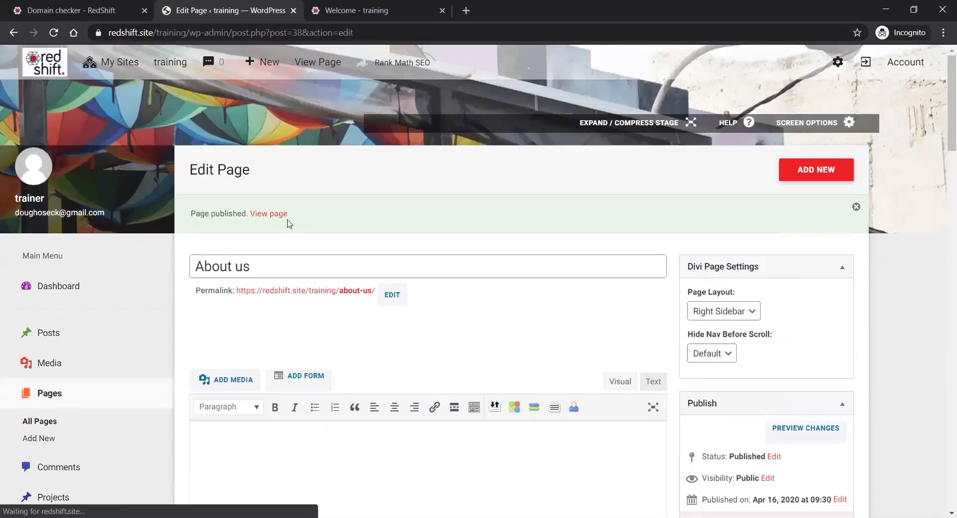
Add and publish a second page titled 'Contact us'
{"action": "left_click", "coordinate": [816, 170]}
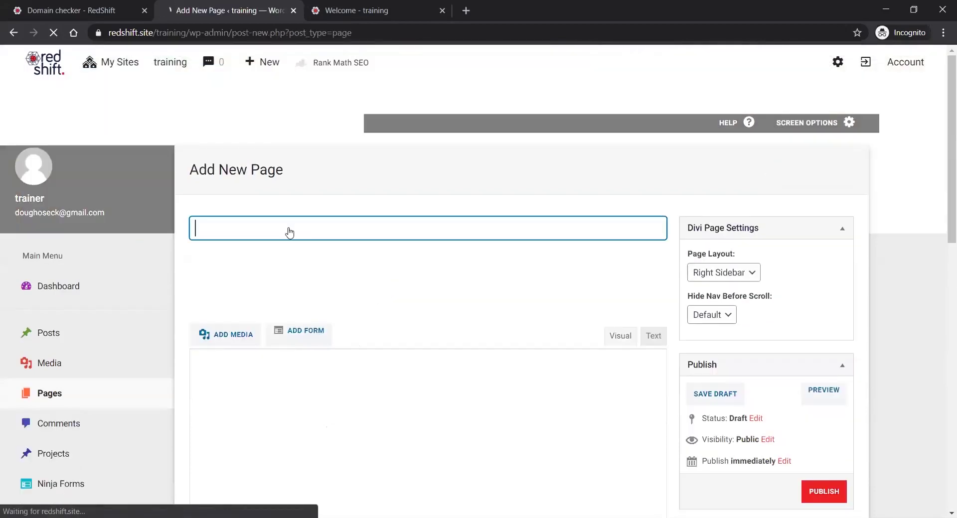
{"action": "type", "text": "Contact us"}
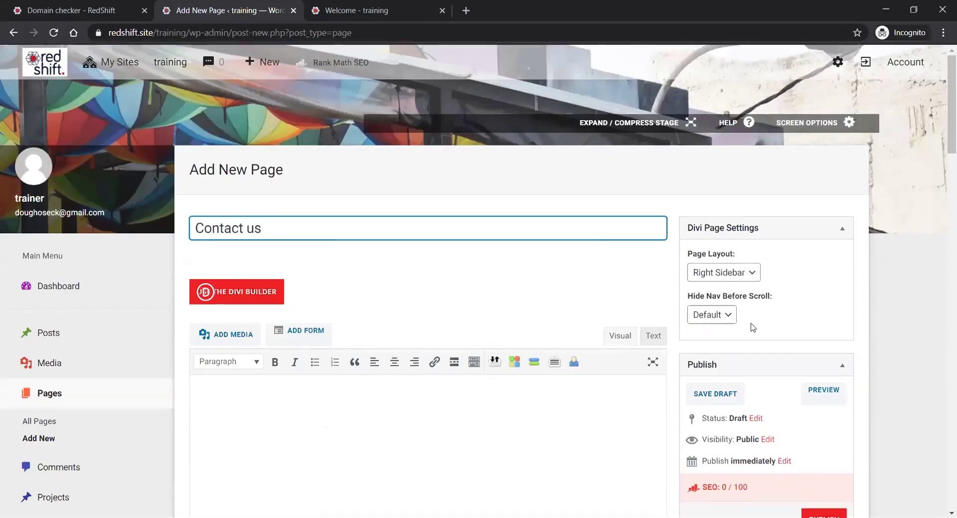
{"action": "scroll", "coordinate": [750, 327], "scroll_direction": "down", "scroll_amount": 2}
{"action": "left_click", "coordinate": [831, 392]}
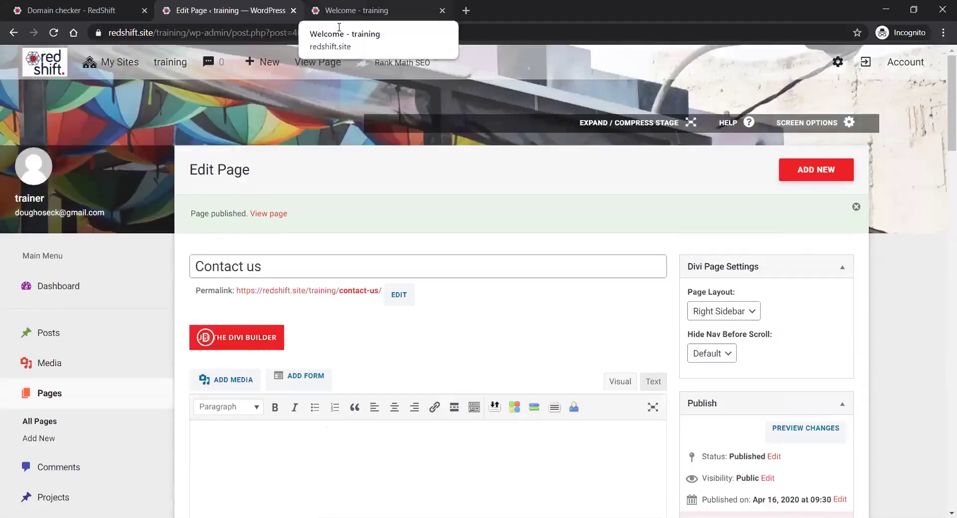
Reload the Welcome page tab, confirm the reload, and decline restoring the browser backup
{"action": "left_click", "coordinate": [339, 11]}
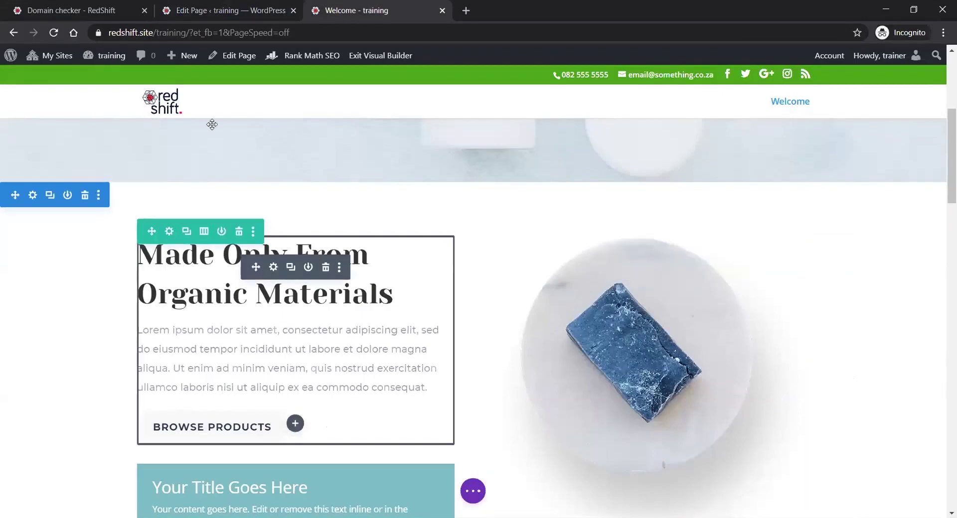
{"action": "left_click", "coordinate": [54, 34]}
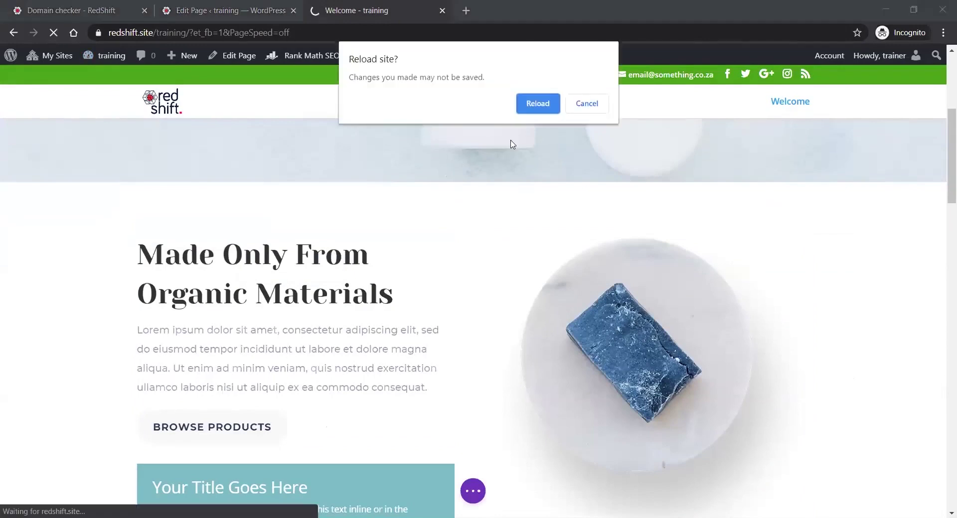
{"action": "left_click", "coordinate": [531, 111]}
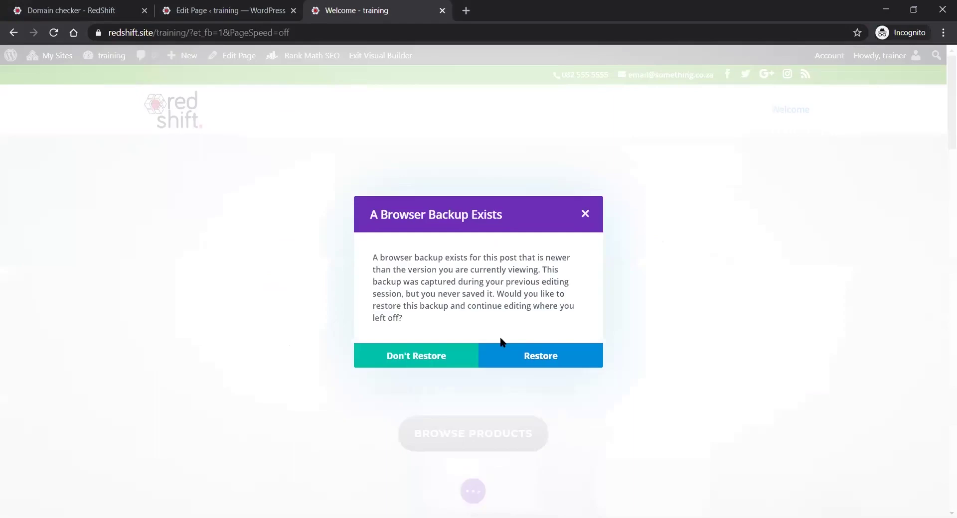
{"action": "left_click", "coordinate": [421, 358]}
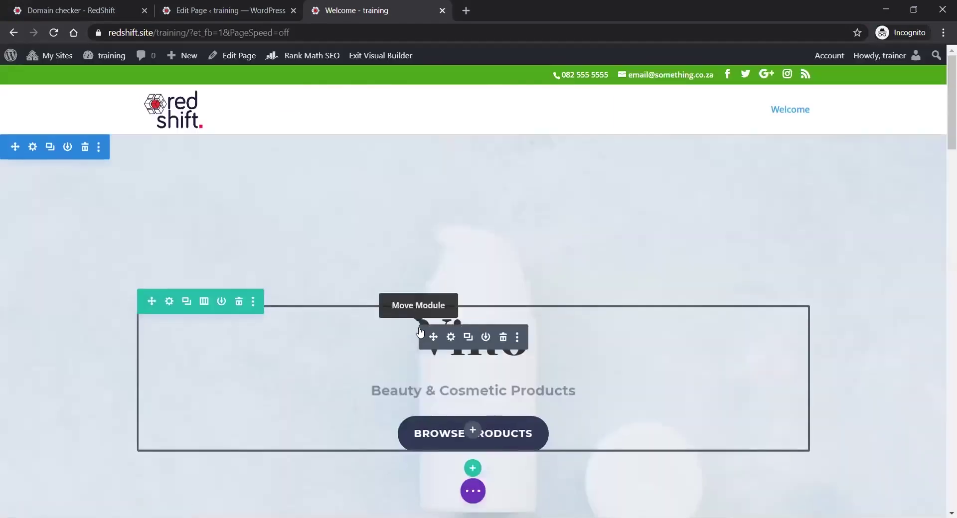
Open the organic materials call-to-action's settings and expand its Link options
{"action": "scroll", "coordinate": [420, 332], "scroll_direction": "down", "scroll_amount": 9}
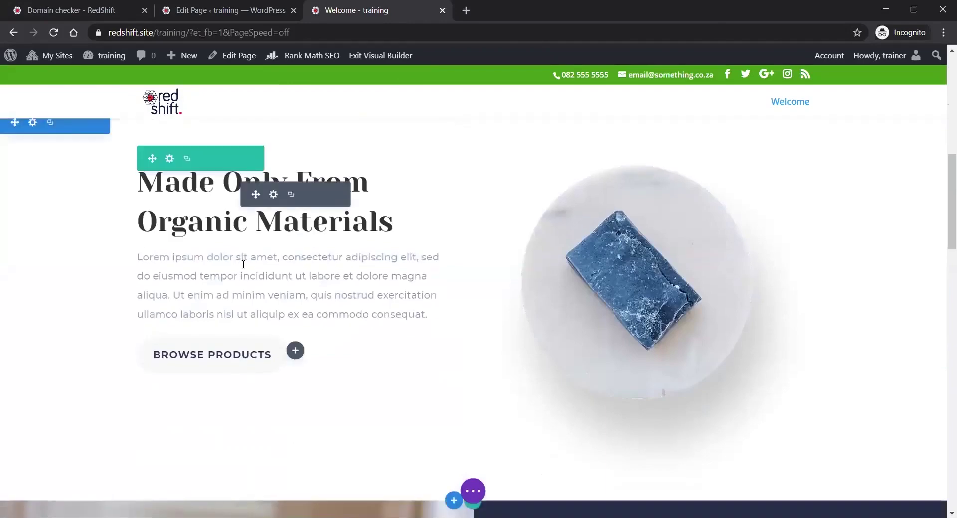
{"action": "left_click", "coordinate": [275, 195]}
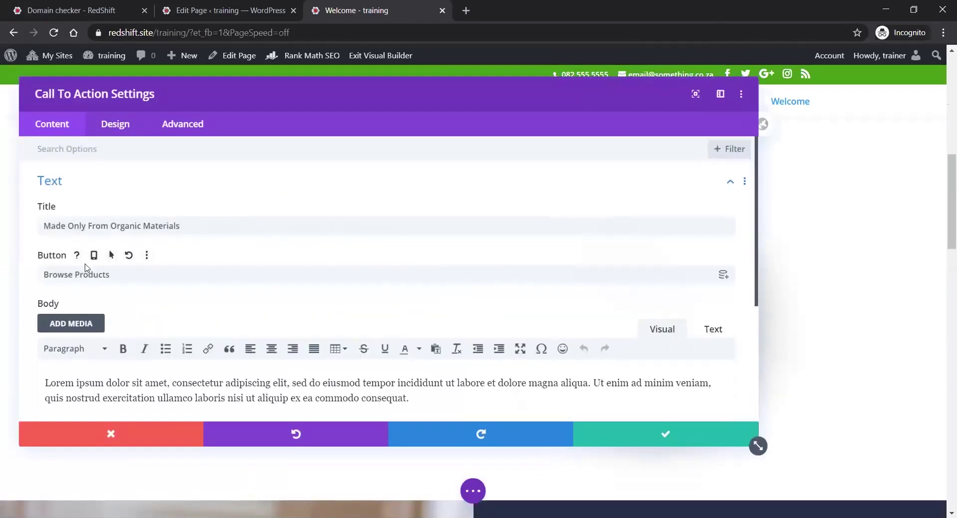
{"action": "triple_click", "coordinate": [87, 273]}
{"action": "left_click", "coordinate": [259, 238]}
{"action": "scroll", "coordinate": [260, 239], "scroll_direction": "down", "scroll_amount": 4}
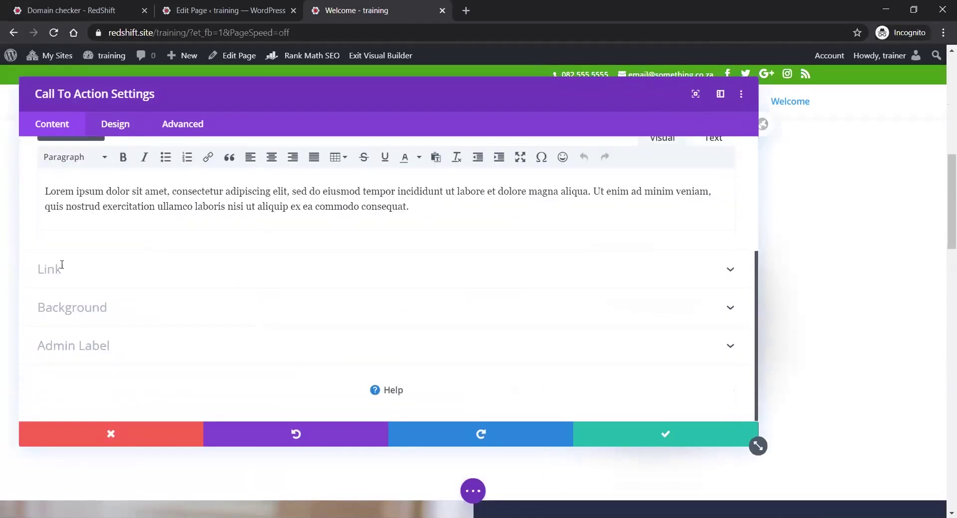
{"action": "left_click", "coordinate": [60, 267]}
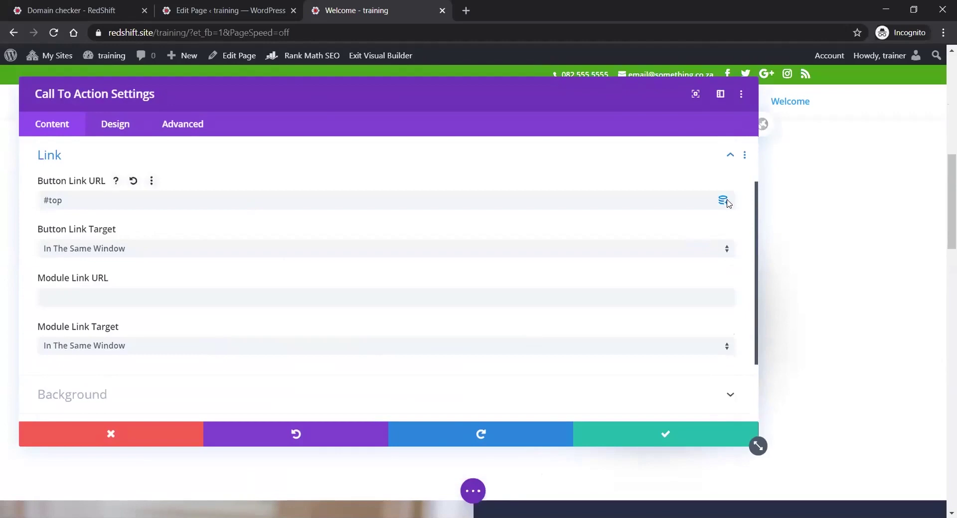
Set the Button Link URL dynamically to Page Link pointing at the About us page
{"action": "left_click", "coordinate": [727, 200]}
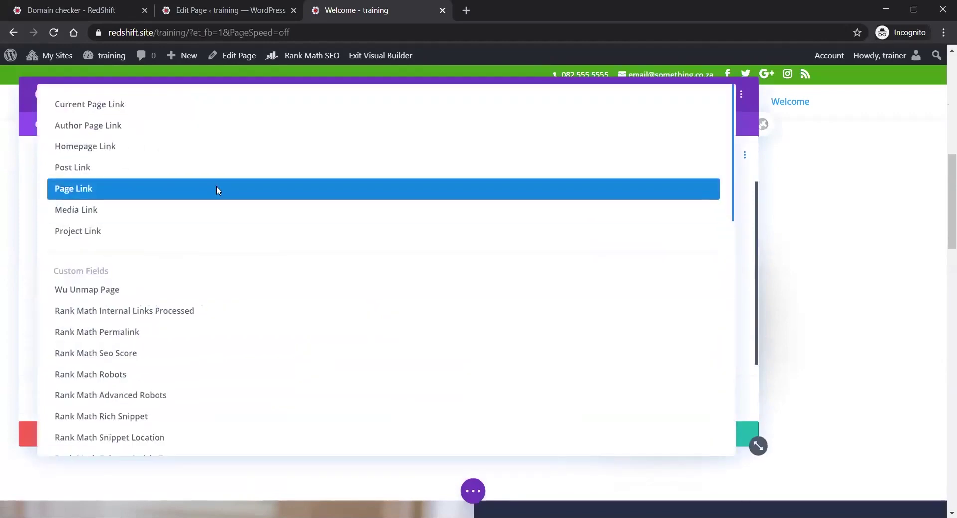
{"action": "left_click", "coordinate": [217, 189]}
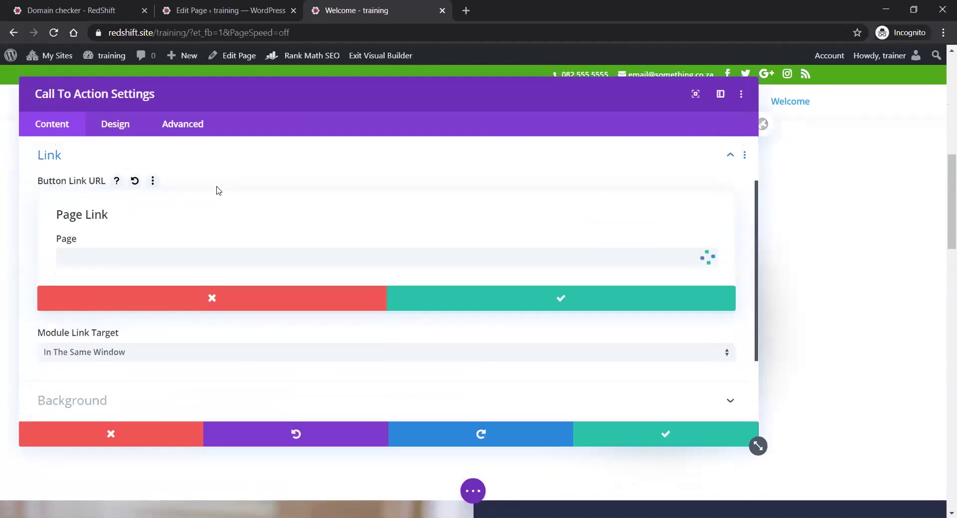
{"action": "left_click", "coordinate": [183, 258]}
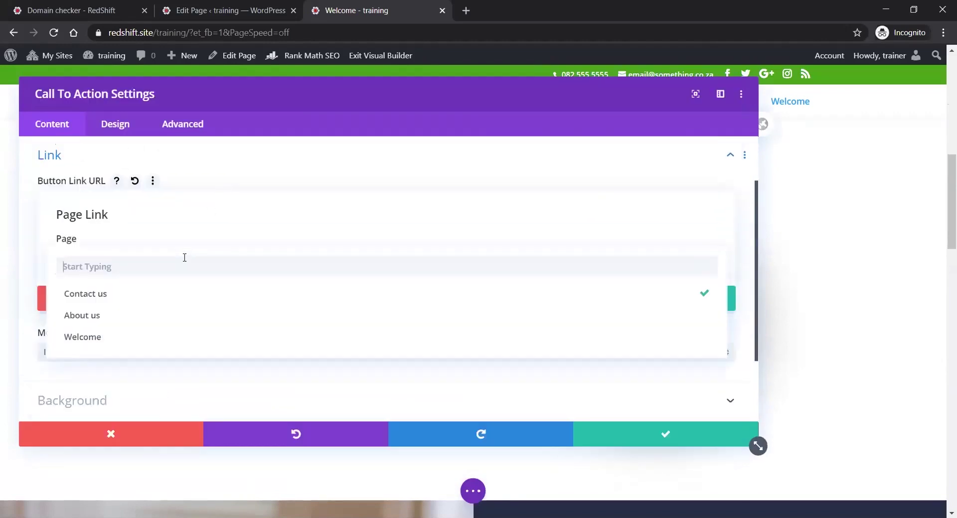
{"action": "left_click", "coordinate": [141, 314]}
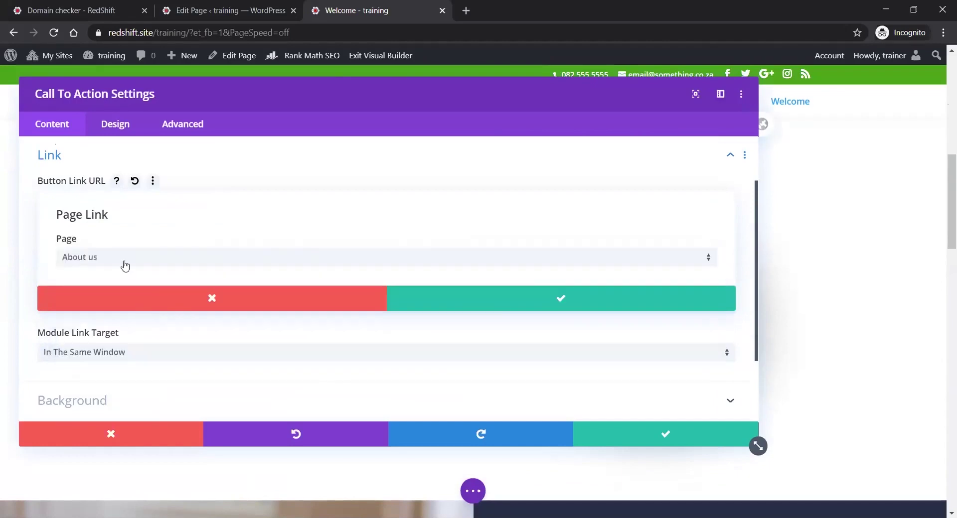
{"action": "left_click", "coordinate": [556, 302]}
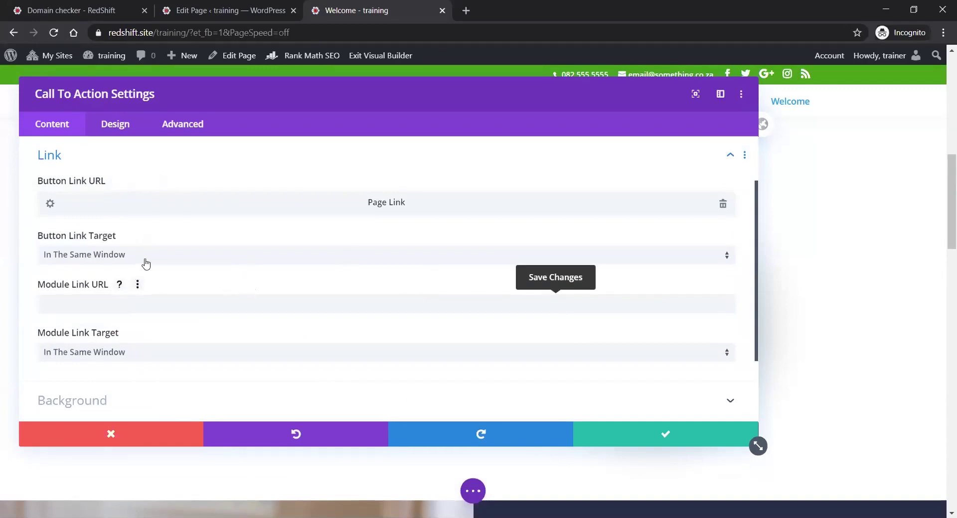
{"action": "scroll", "coordinate": [353, 296], "scroll_direction": "down", "scroll_amount": 1}
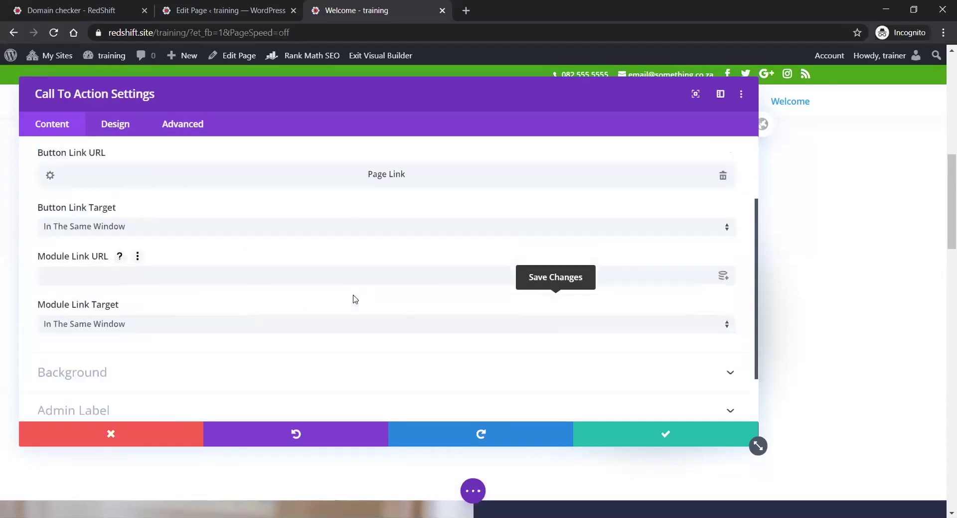
{"action": "scroll", "coordinate": [353, 298], "scroll_direction": "up", "scroll_amount": 3}
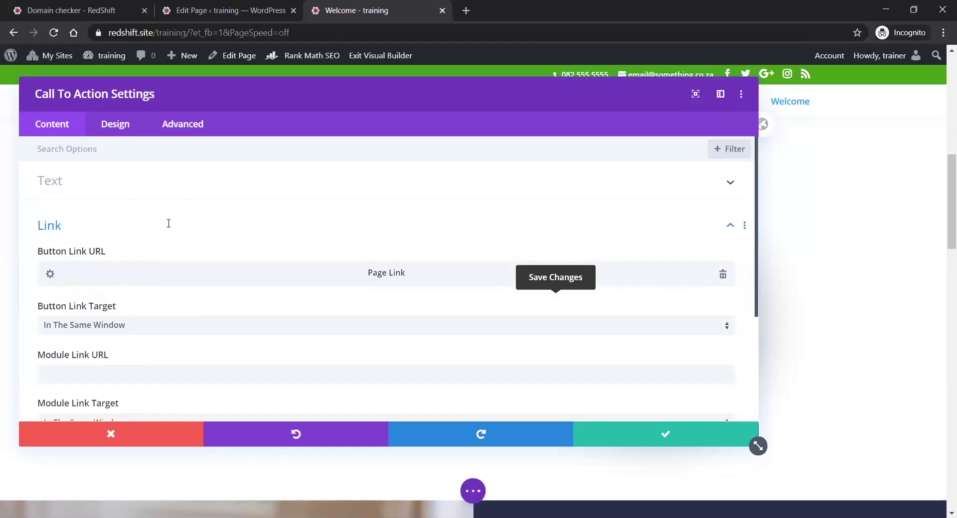
{"action": "scroll", "coordinate": [240, 314], "scroll_direction": "down", "scroll_amount": 3}
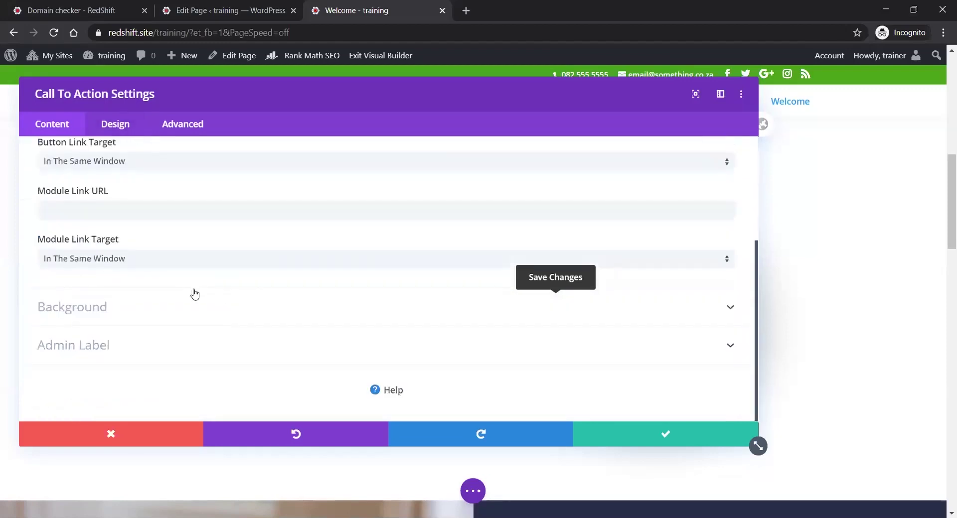
{"action": "scroll", "coordinate": [104, 181], "scroll_direction": "up", "scroll_amount": 3}
Under Design > Text > Title Text, set the title text alignment to centre
{"action": "left_click", "coordinate": [102, 127]}
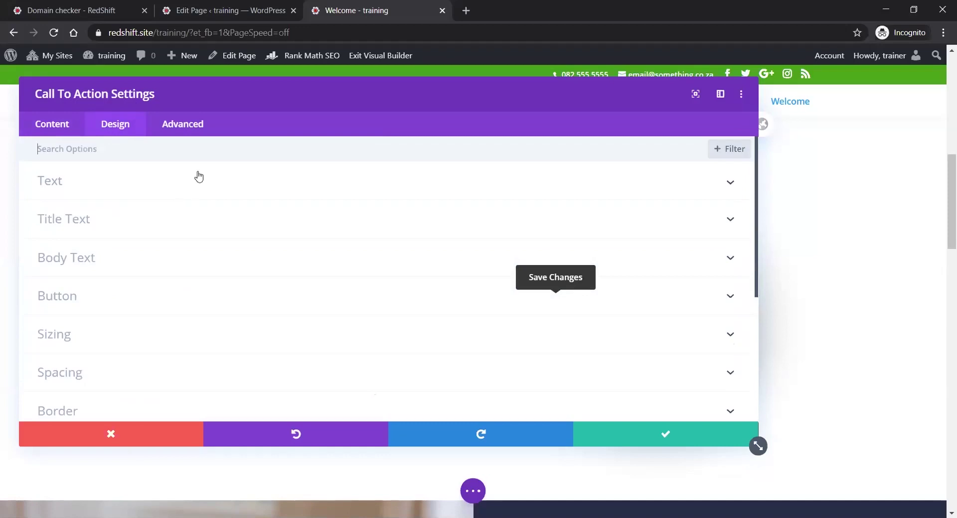
{"action": "left_click", "coordinate": [126, 185]}
{"action": "scroll", "coordinate": [309, 239], "scroll_direction": "down", "scroll_amount": 2}
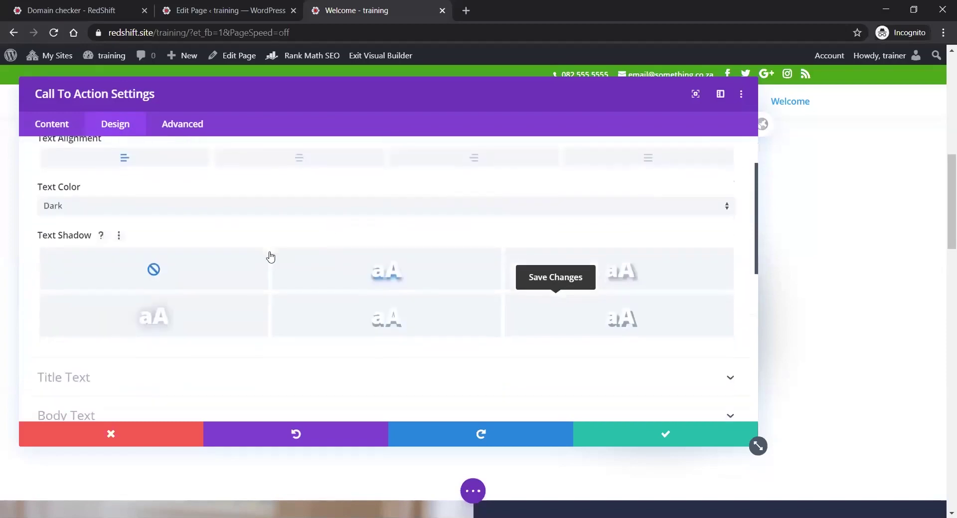
{"action": "scroll", "coordinate": [264, 252], "scroll_direction": "down", "scroll_amount": 1}
{"action": "scroll", "coordinate": [200, 252], "scroll_direction": "down", "scroll_amount": 1}
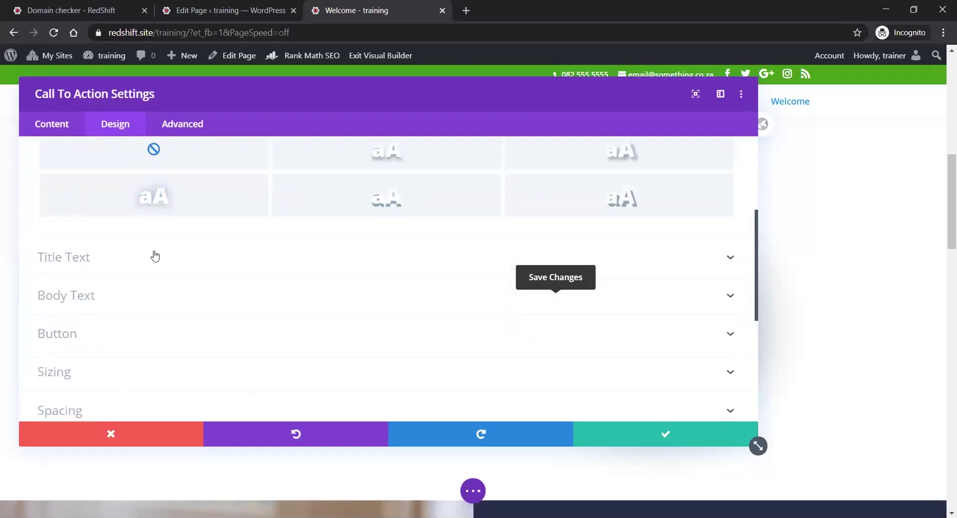
{"action": "left_click", "coordinate": [155, 256]}
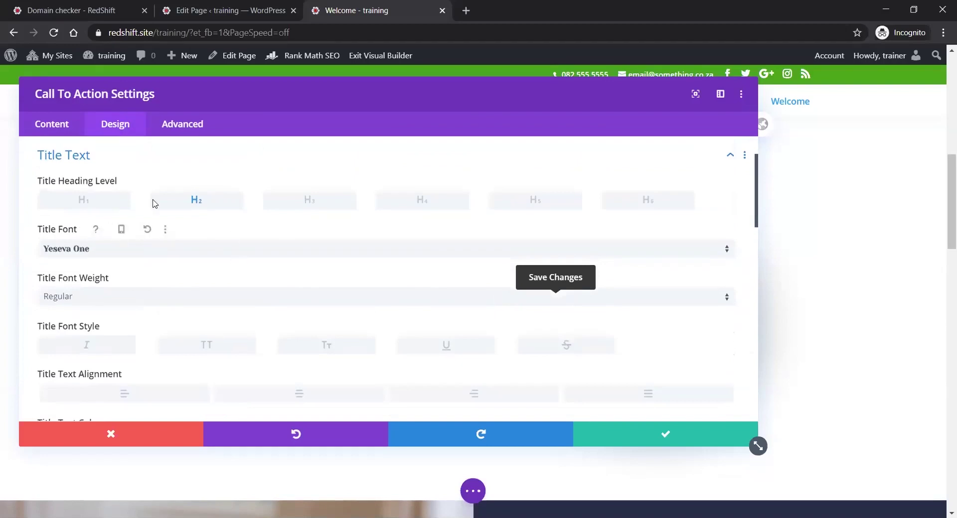
{"action": "scroll", "coordinate": [299, 239], "scroll_direction": "down", "scroll_amount": 2}
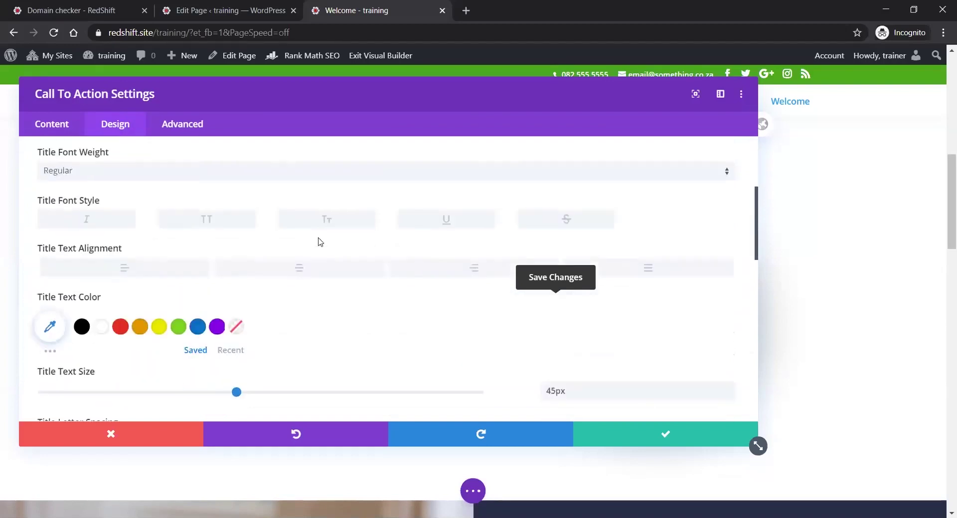
{"action": "scroll", "coordinate": [205, 259], "scroll_direction": "up", "scroll_amount": 1}
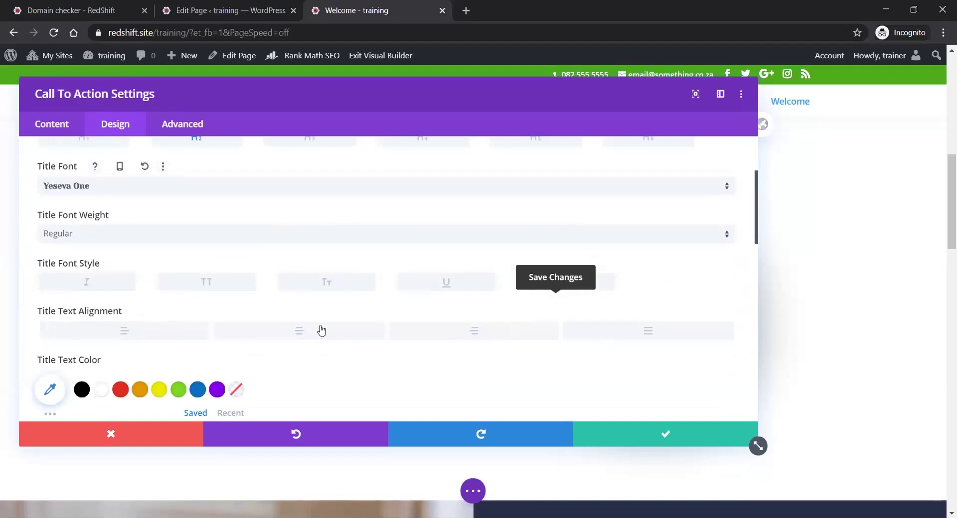
{"action": "left_click", "coordinate": [299, 334]}
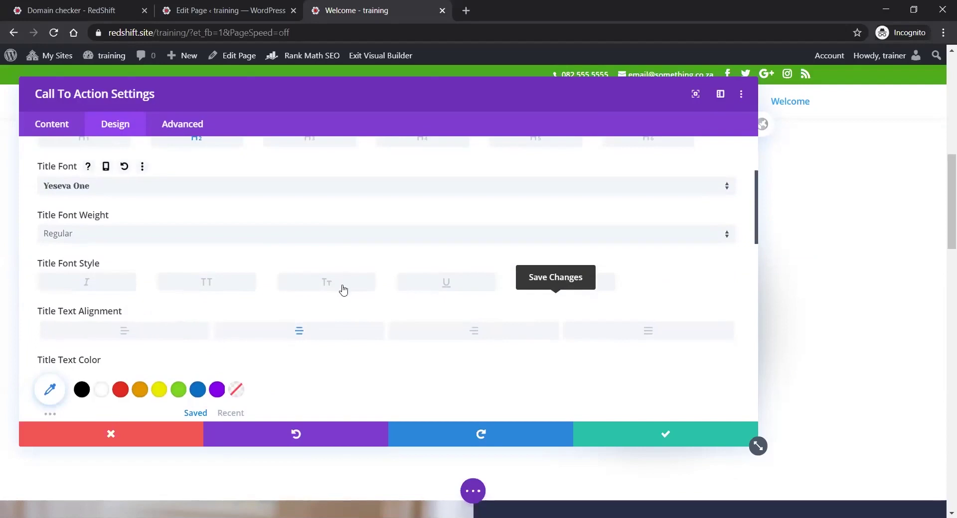
{"action": "scroll", "coordinate": [382, 301], "scroll_direction": "down", "scroll_amount": 3}
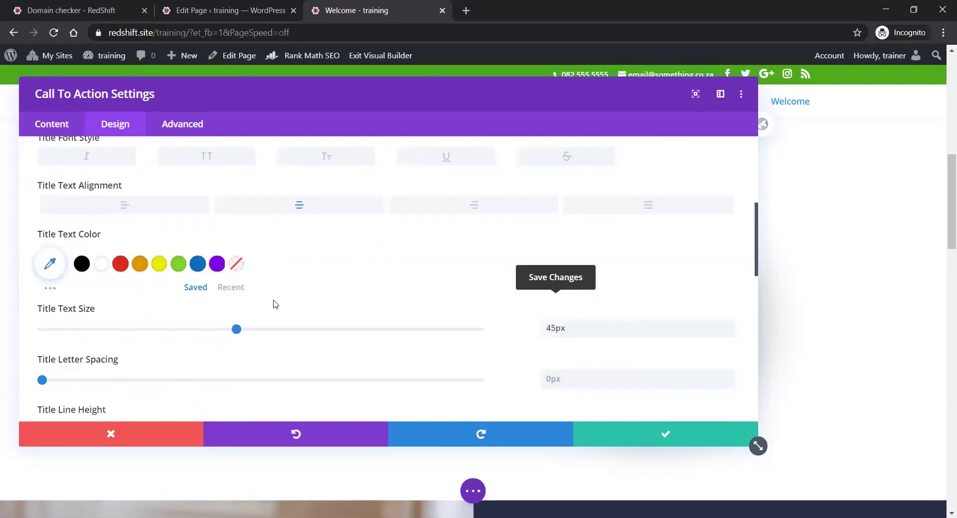
{"action": "scroll", "coordinate": [416, 320], "scroll_direction": "down", "scroll_amount": 3}
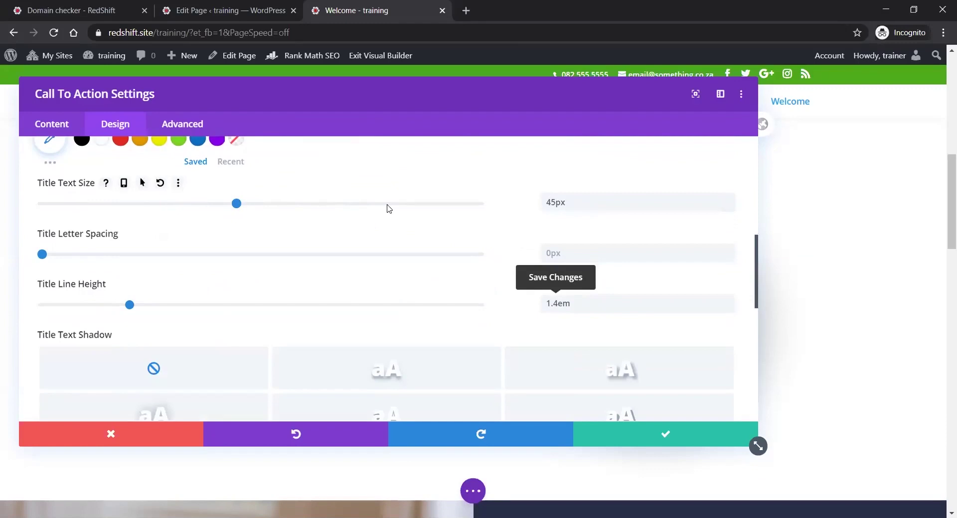
{"action": "scroll", "coordinate": [412, 224], "scroll_direction": "up", "scroll_amount": 1}
{"action": "scroll", "coordinate": [432, 211], "scroll_direction": "down", "scroll_amount": 1}
Enable responsive Title Text Size values, using 38px for tablet and 34px for phone
{"action": "left_click", "coordinate": [124, 183]}
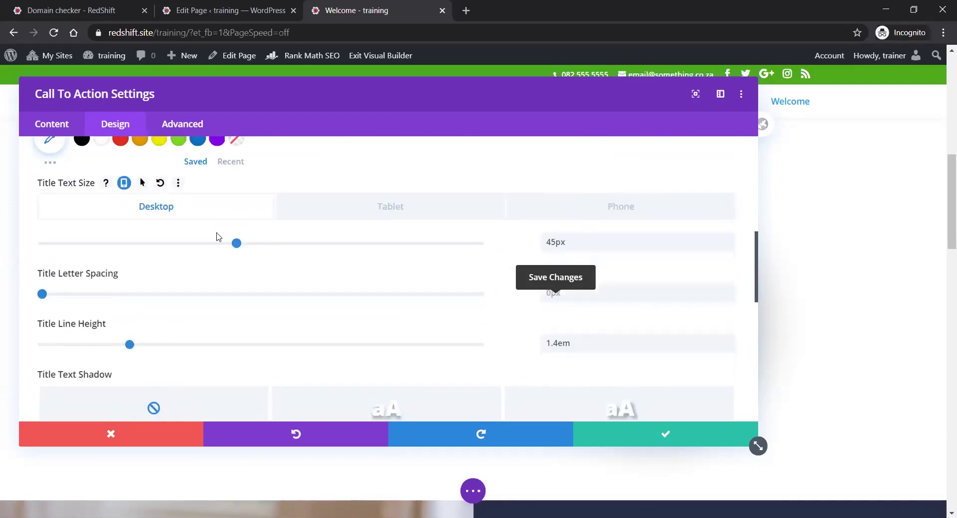
{"action": "left_click", "coordinate": [397, 212]}
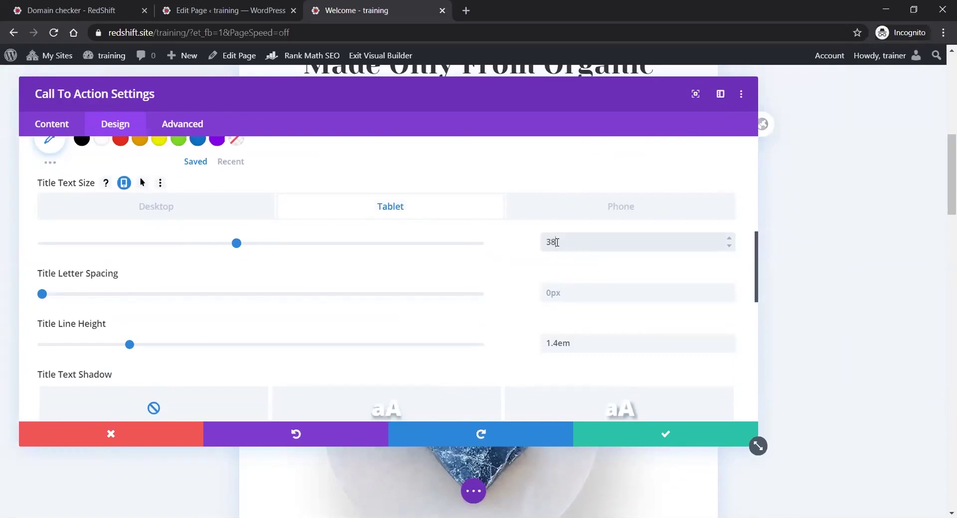
{"action": "left_click", "coordinate": [610, 208]}
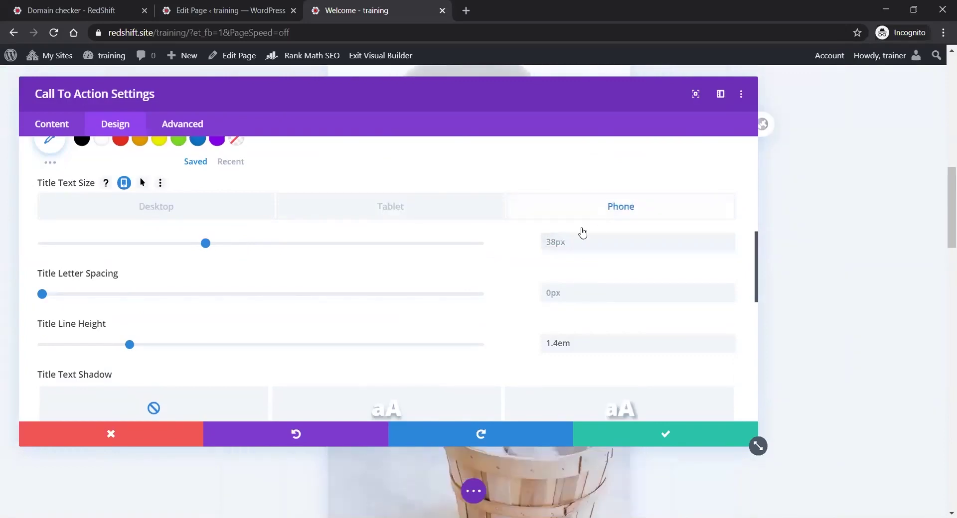
{"action": "left_click", "coordinate": [548, 242]}
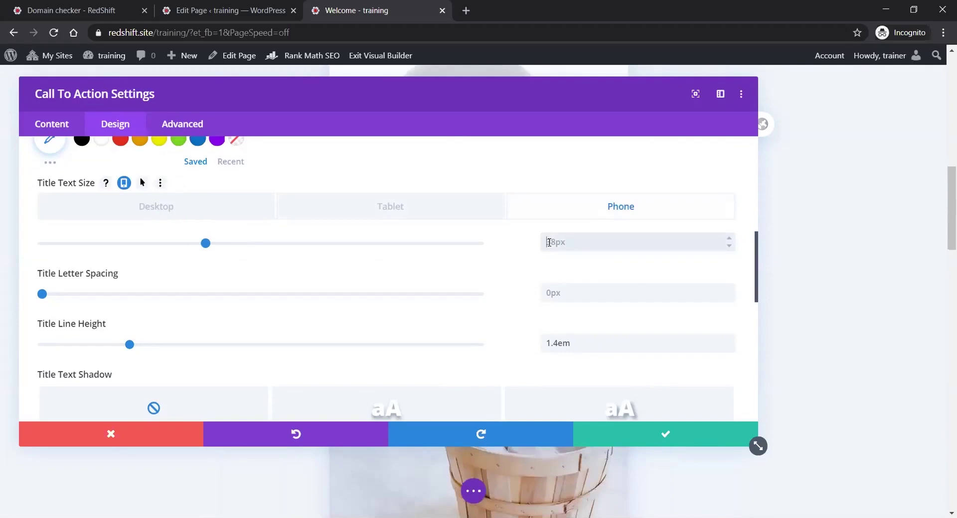
{"action": "type", "text": "34px"}
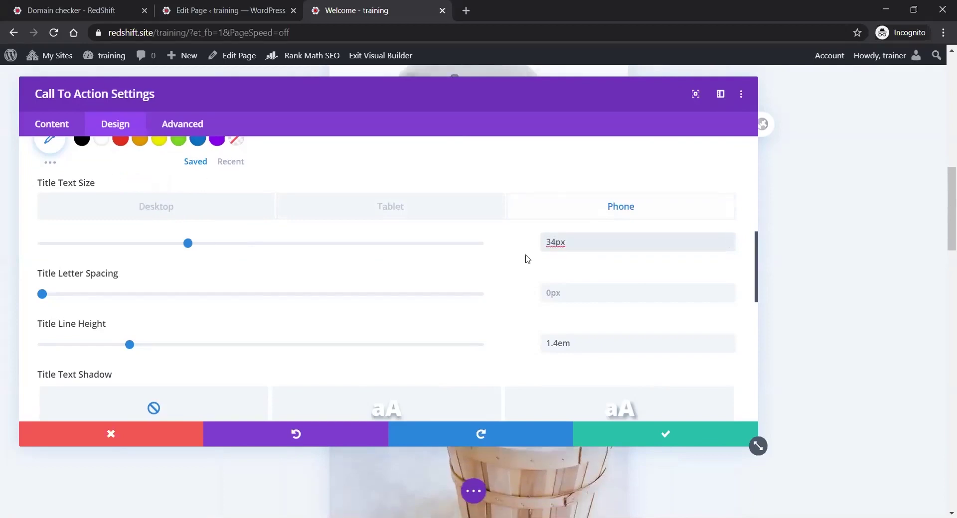
Narrow the settings panel to preview the tablet-size title, then widen it again
{"action": "left_click_drag", "start_coordinate": [488, 130], "coordinate": [595, 151]}
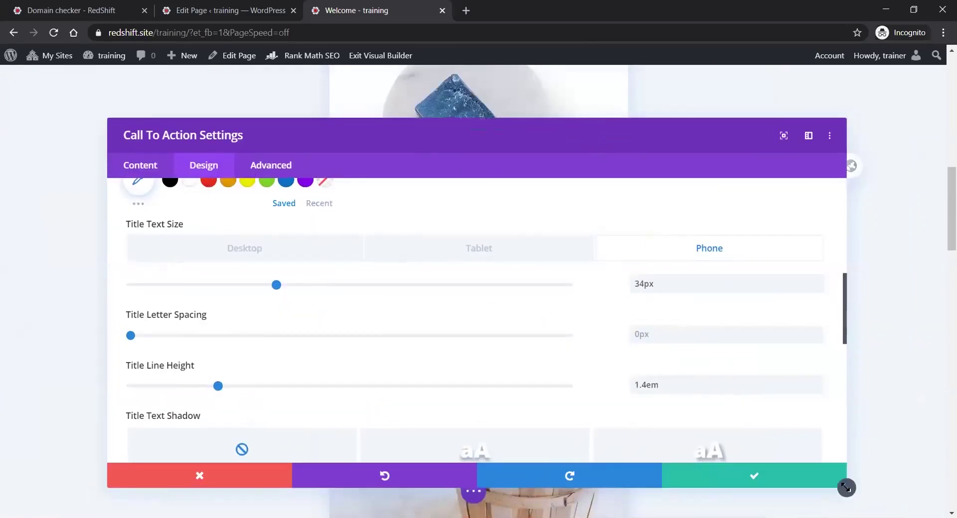
{"action": "left_click_drag", "start_coordinate": [846, 488], "coordinate": [355, 469]}
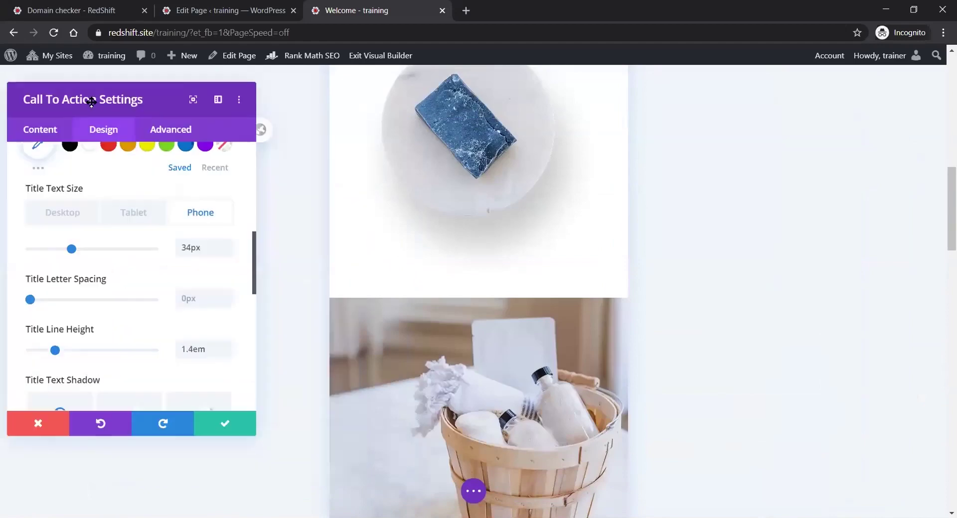
{"action": "scroll", "coordinate": [527, 337], "scroll_direction": "up", "scroll_amount": 8}
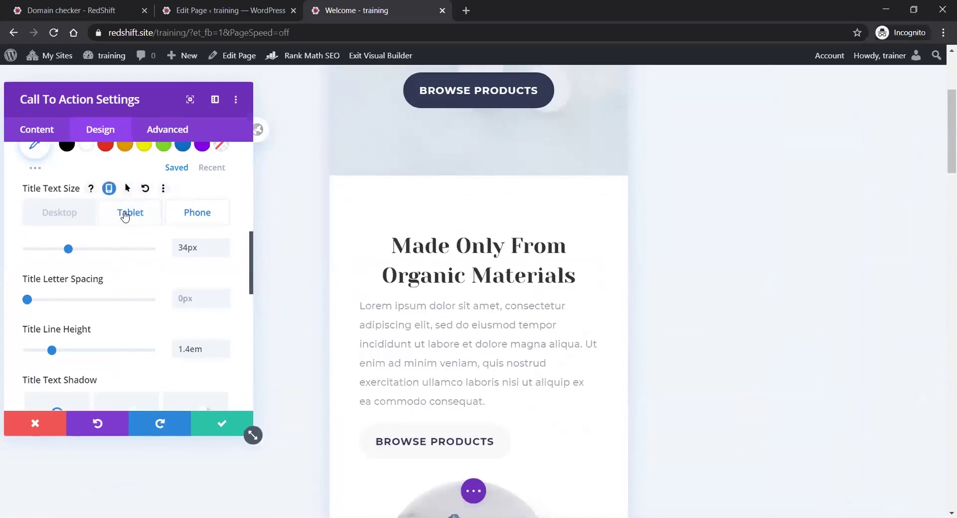
{"action": "left_click", "coordinate": [125, 215]}
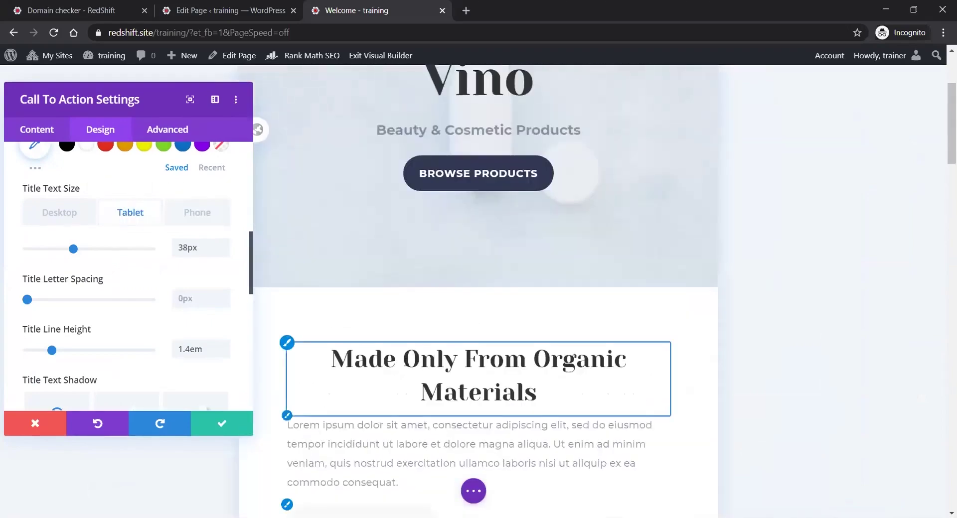
{"action": "scroll", "coordinate": [483, 365], "scroll_direction": "down", "scroll_amount": 1}
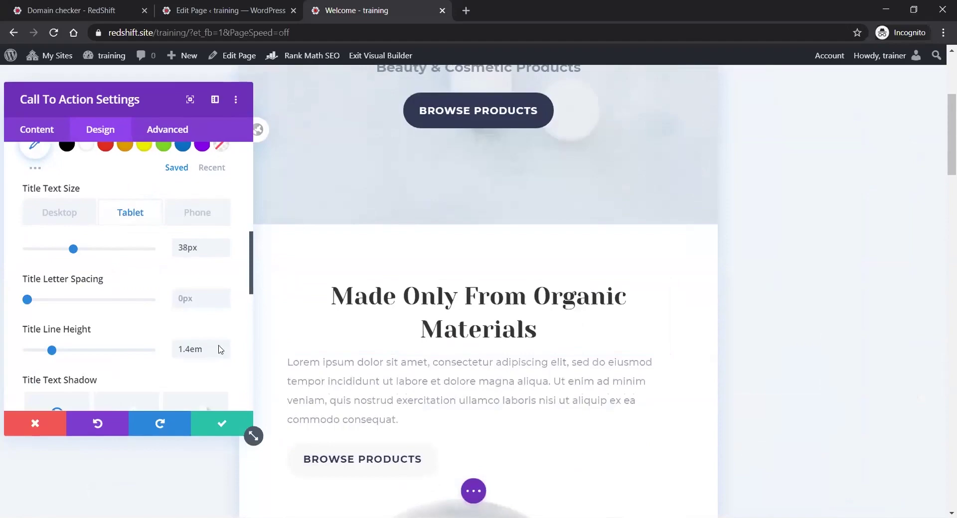
{"action": "left_click_drag", "start_coordinate": [244, 438], "coordinate": [836, 470]}
Save the title size changes and reopen the organic materials call-to-action's settings in a narrower panel
{"action": "left_click", "coordinate": [717, 458]}
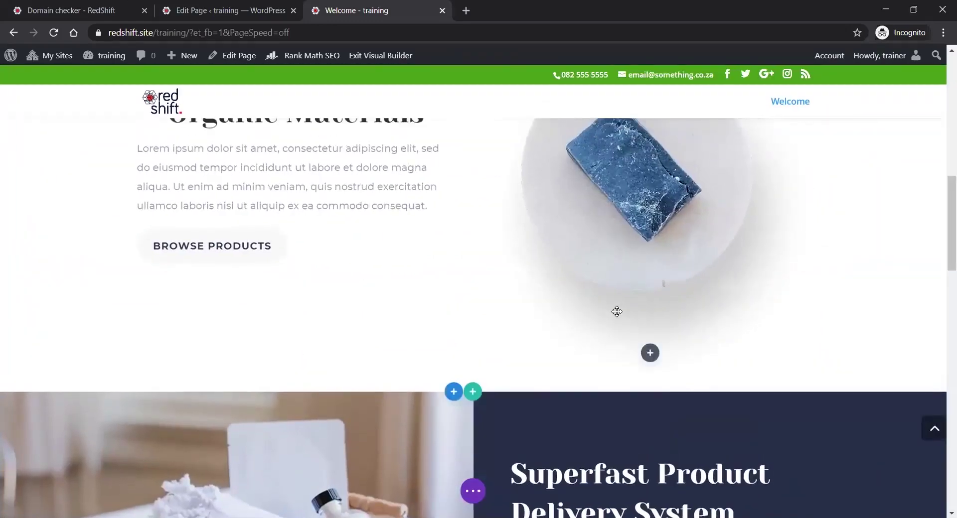
{"action": "scroll", "coordinate": [616, 312], "scroll_direction": "up", "scroll_amount": 4}
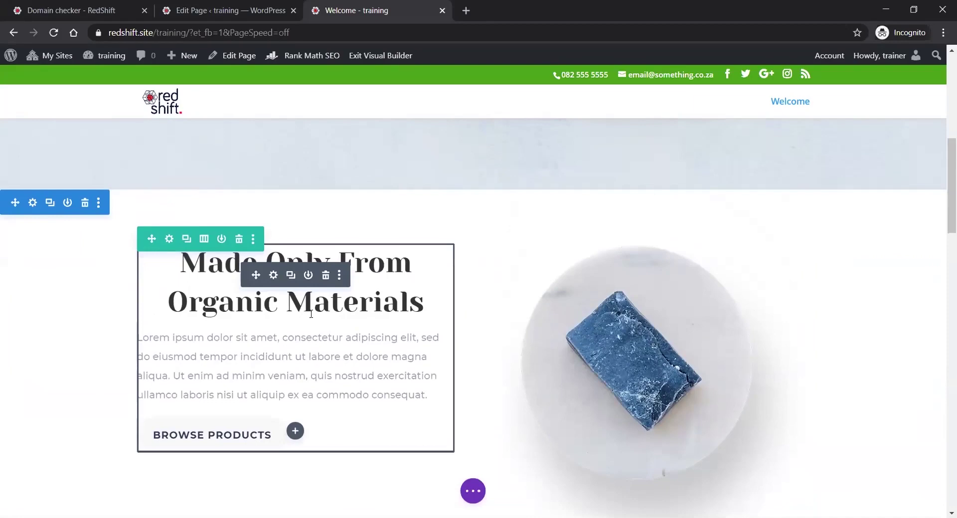
{"action": "left_click", "coordinate": [273, 276]}
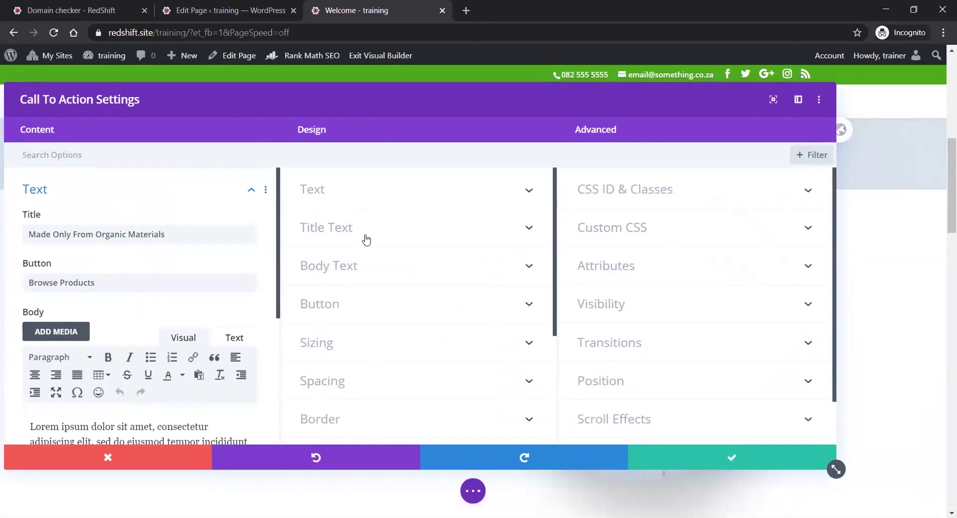
{"action": "scroll", "coordinate": [393, 279], "scroll_direction": "down", "scroll_amount": 3}
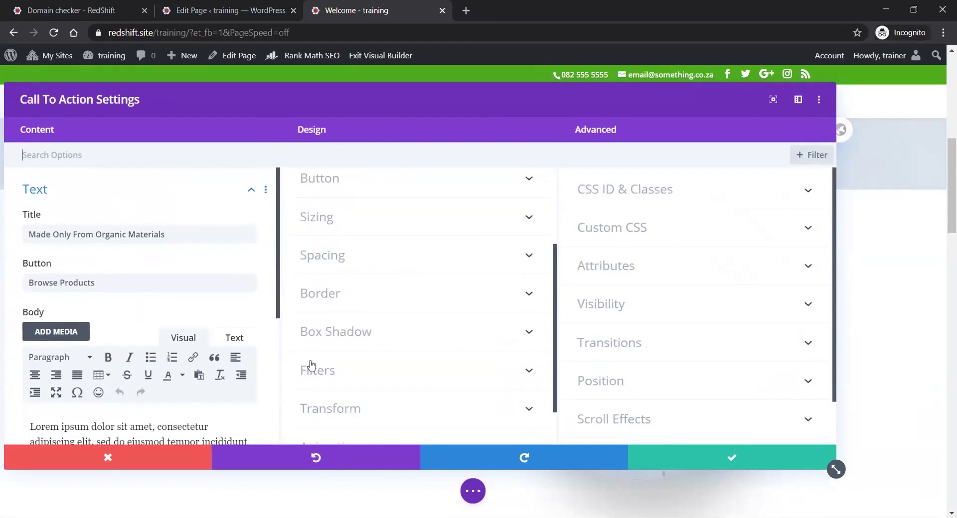
{"action": "left_click_drag", "start_coordinate": [837, 468], "coordinate": [624, 506]}
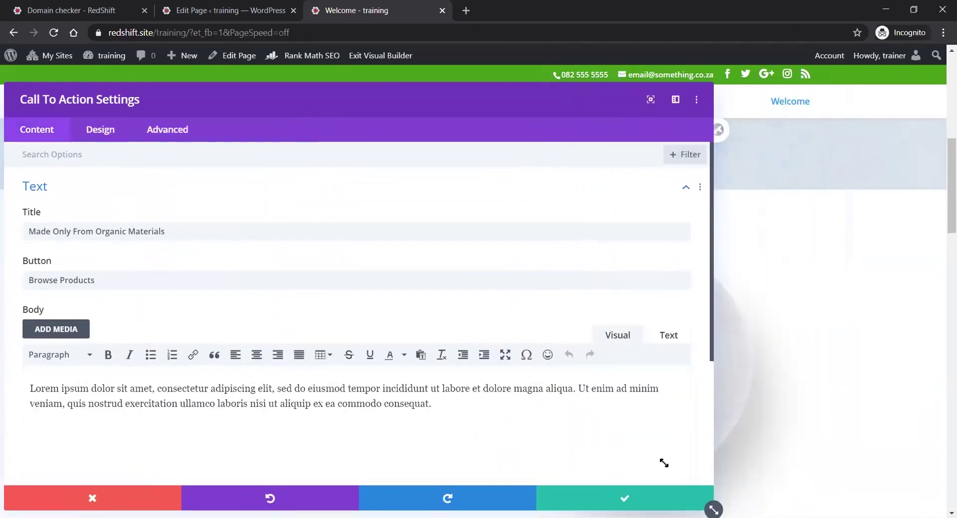
Set the call-to-action button's text colour to red in the Button design options
{"action": "left_click", "coordinate": [100, 129]}
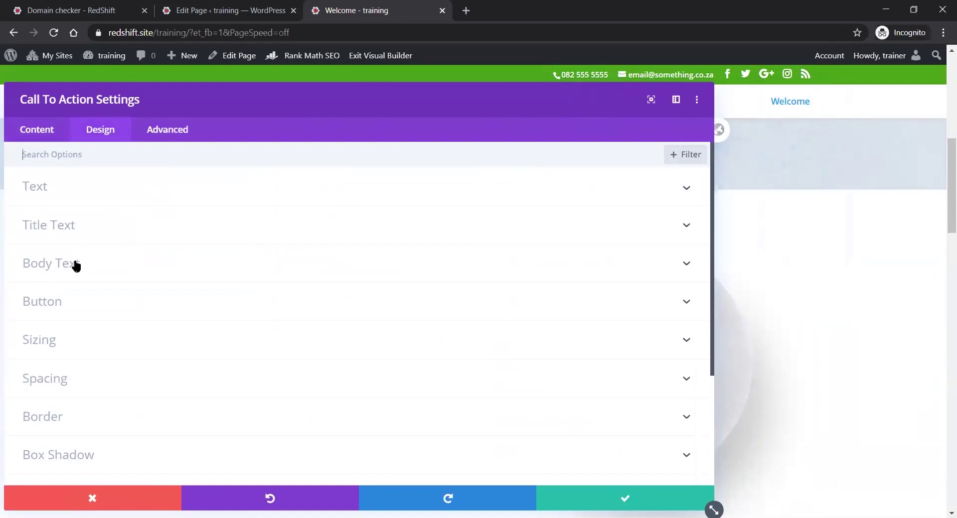
{"action": "scroll", "coordinate": [75, 265], "scroll_direction": "down", "scroll_amount": 2}
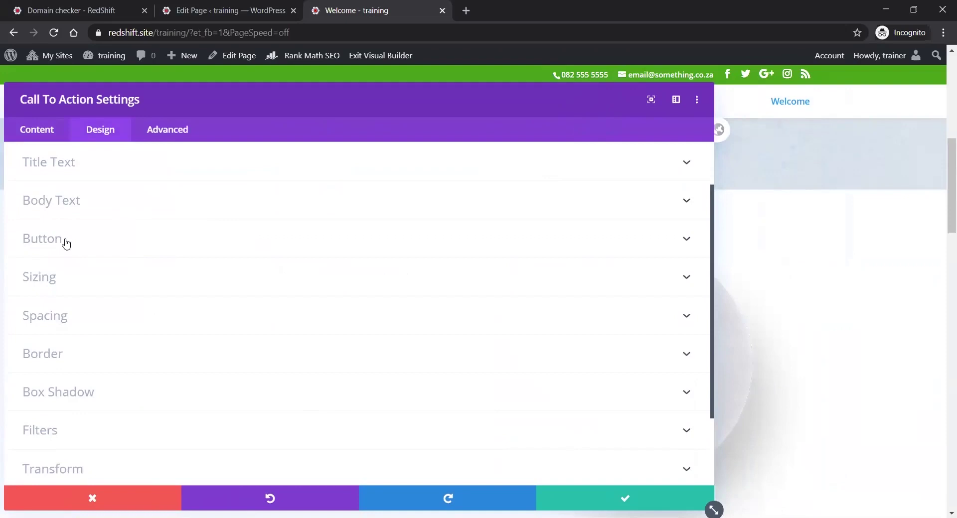
{"action": "left_click", "coordinate": [58, 243]}
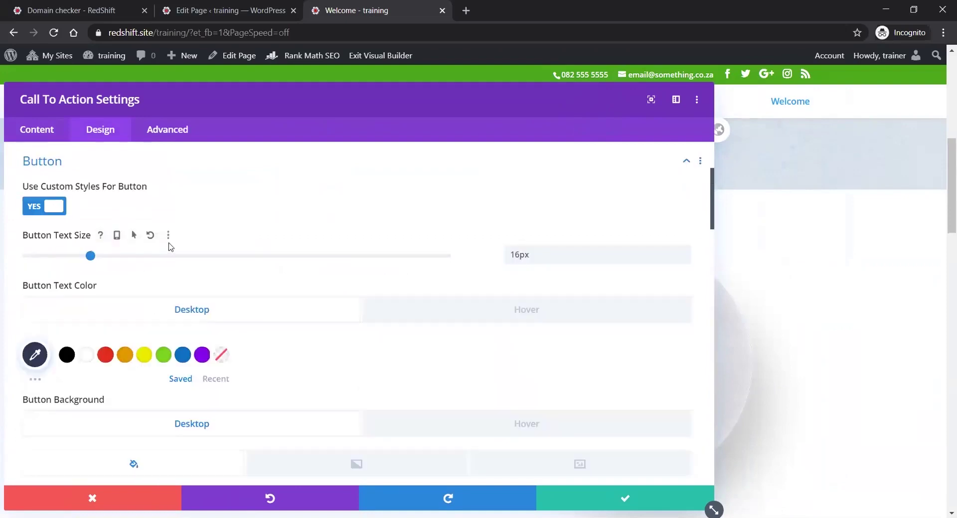
{"action": "scroll", "coordinate": [124, 295], "scroll_direction": "down", "scroll_amount": 1}
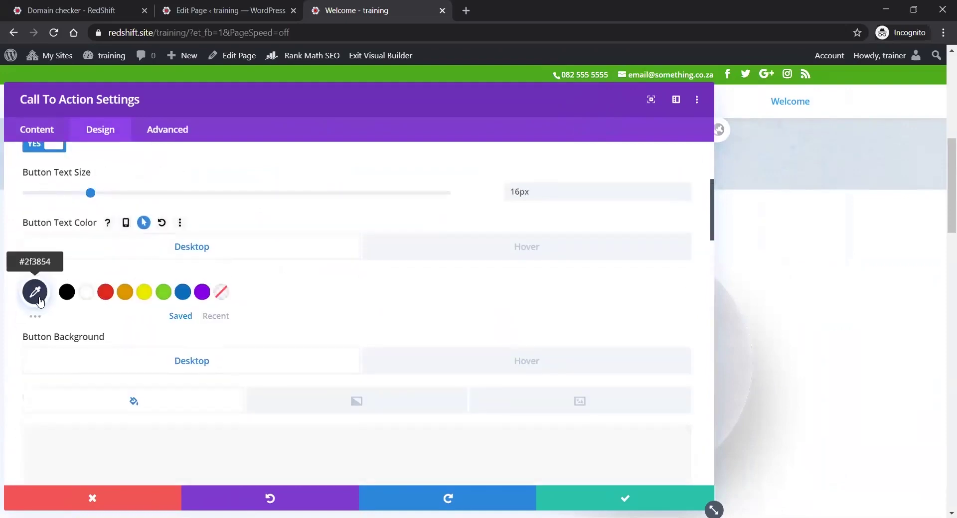
{"action": "left_click", "coordinate": [106, 293]}
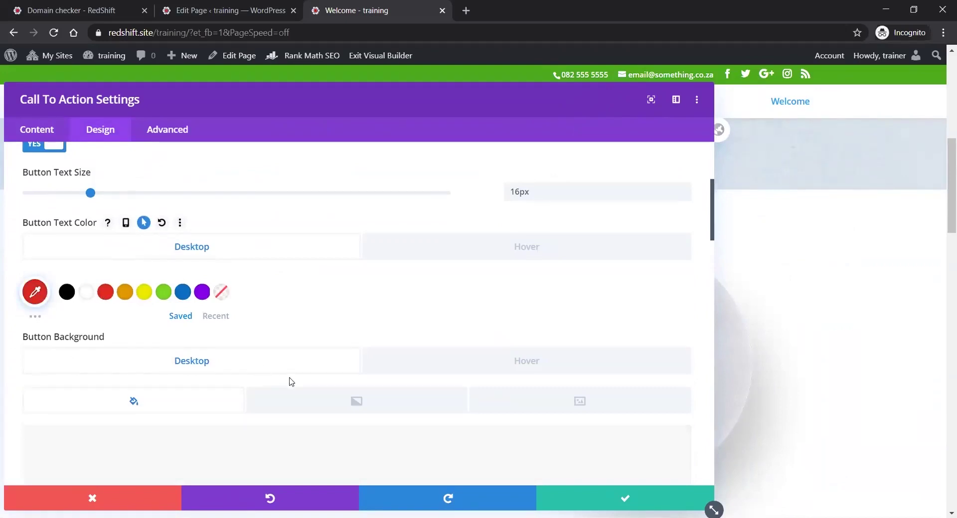
Apply the second Button Box Shadow preset (outer, 2px vertical offset, 18px blur)
{"action": "scroll", "coordinate": [169, 322], "scroll_direction": "down", "scroll_amount": 2}
{"action": "scroll", "coordinate": [165, 309], "scroll_direction": "down", "scroll_amount": 2}
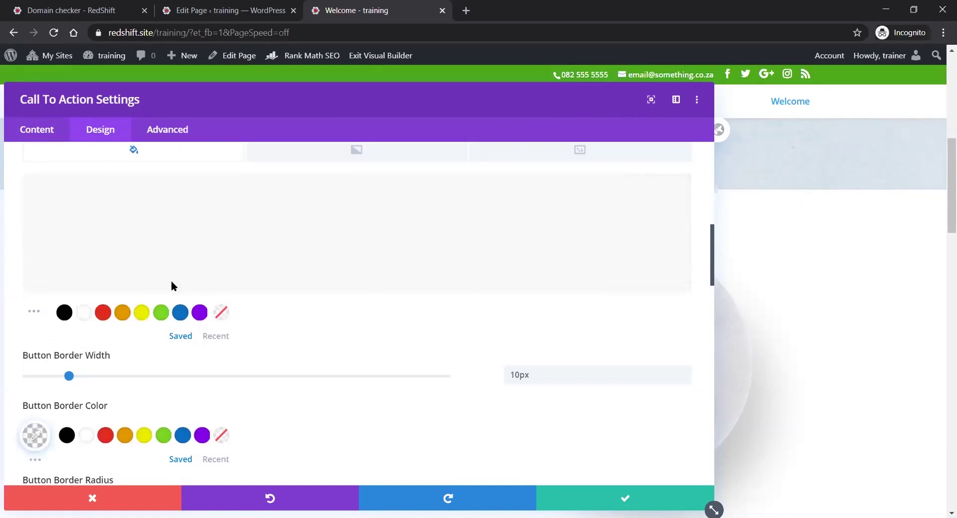
{"action": "scroll", "coordinate": [249, 349], "scroll_direction": "down", "scroll_amount": 1}
{"action": "scroll", "coordinate": [140, 337], "scroll_direction": "down", "scroll_amount": 2}
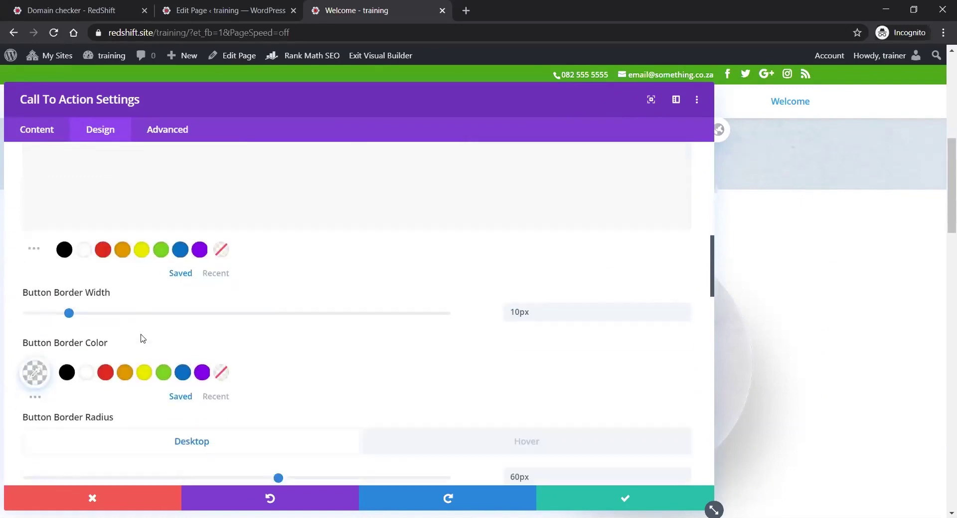
{"action": "scroll", "coordinate": [395, 259], "scroll_direction": "down", "scroll_amount": 1}
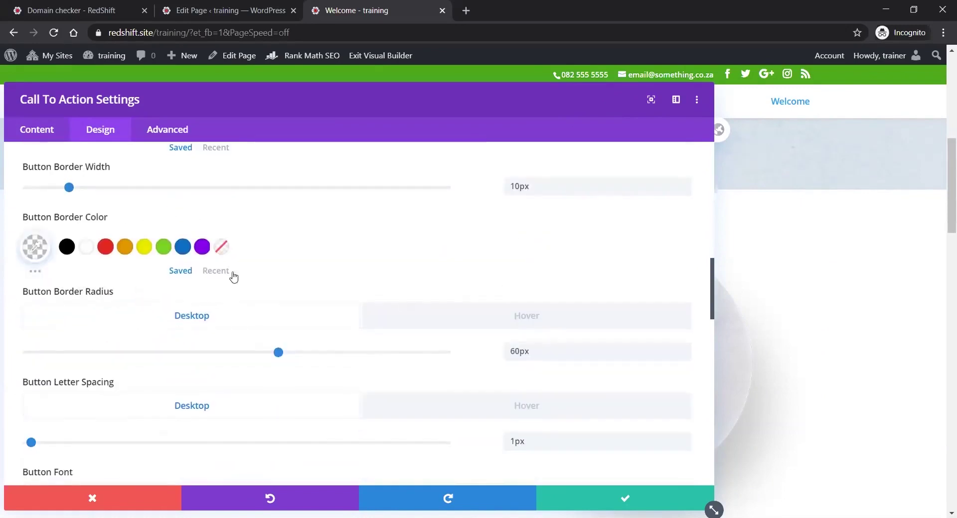
{"action": "scroll", "coordinate": [239, 331], "scroll_direction": "down", "scroll_amount": 2}
{"action": "scroll", "coordinate": [244, 337], "scroll_direction": "down", "scroll_amount": 2}
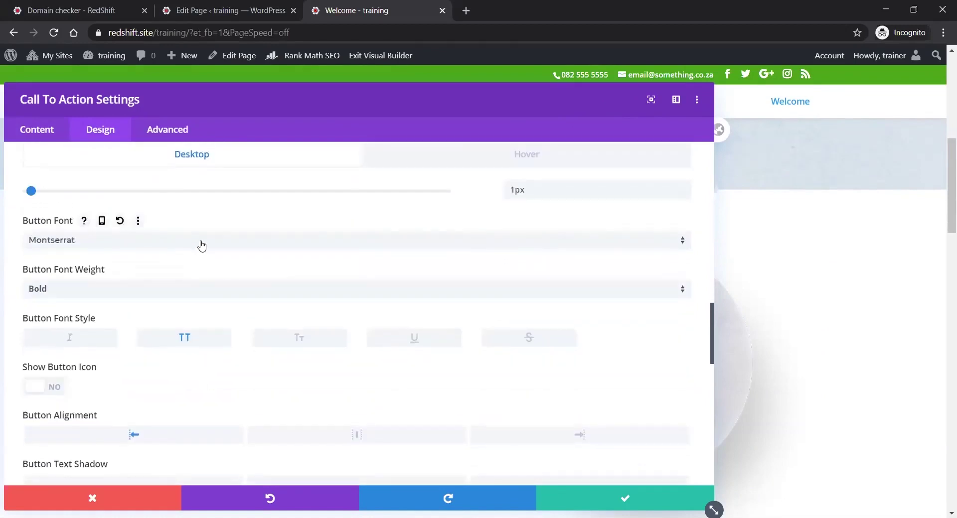
{"action": "scroll", "coordinate": [201, 245], "scroll_direction": "down", "scroll_amount": 1}
{"action": "scroll", "coordinate": [201, 245], "scroll_direction": "down", "scroll_amount": 5}
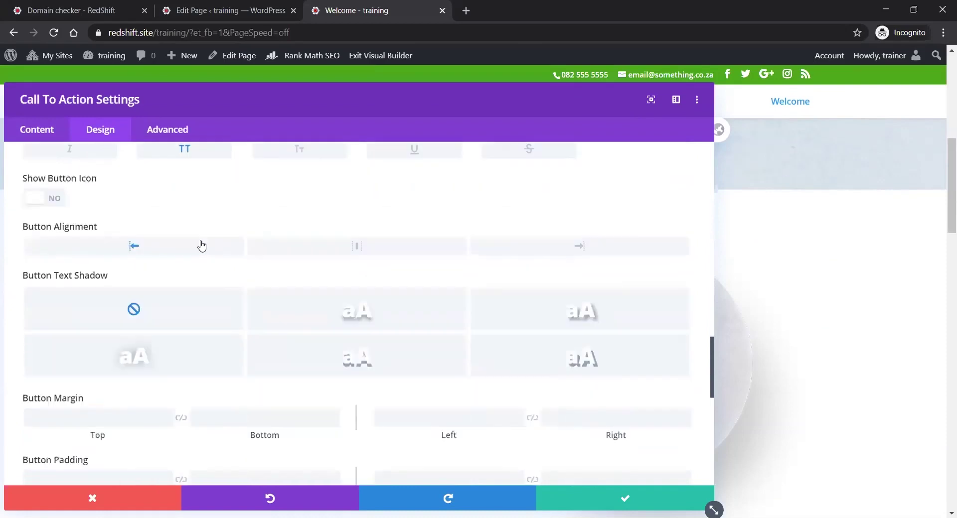
{"action": "scroll", "coordinate": [201, 246], "scroll_direction": "down", "scroll_amount": 2}
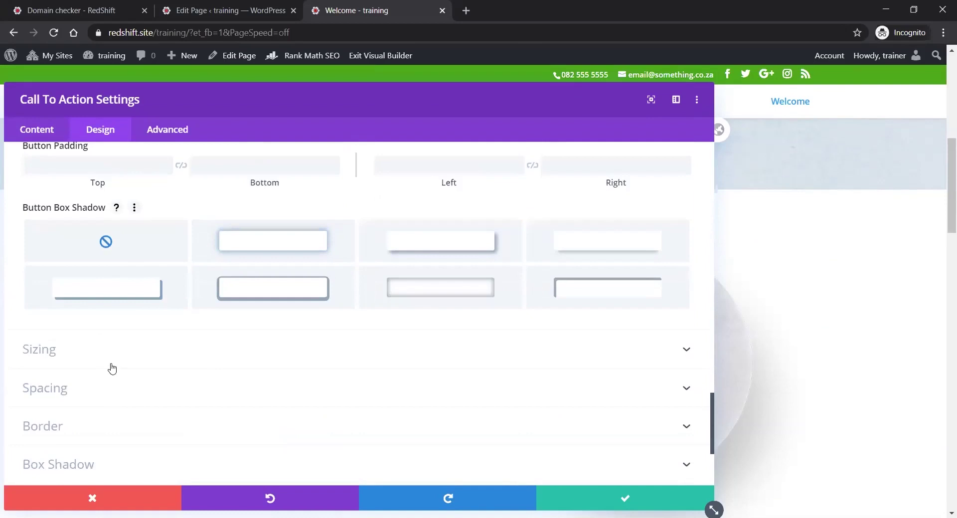
{"action": "left_click", "coordinate": [291, 253]}
{"action": "scroll", "coordinate": [276, 265], "scroll_direction": "down", "scroll_amount": 4}
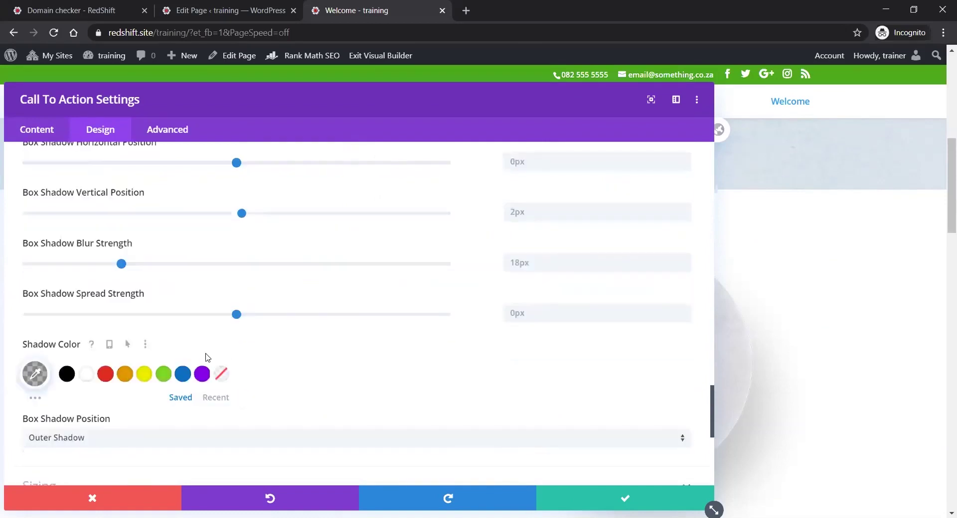
{"action": "scroll", "coordinate": [189, 358], "scroll_direction": "down", "scroll_amount": 3}
{"action": "scroll", "coordinate": [100, 319], "scroll_direction": "down", "scroll_amount": 3}
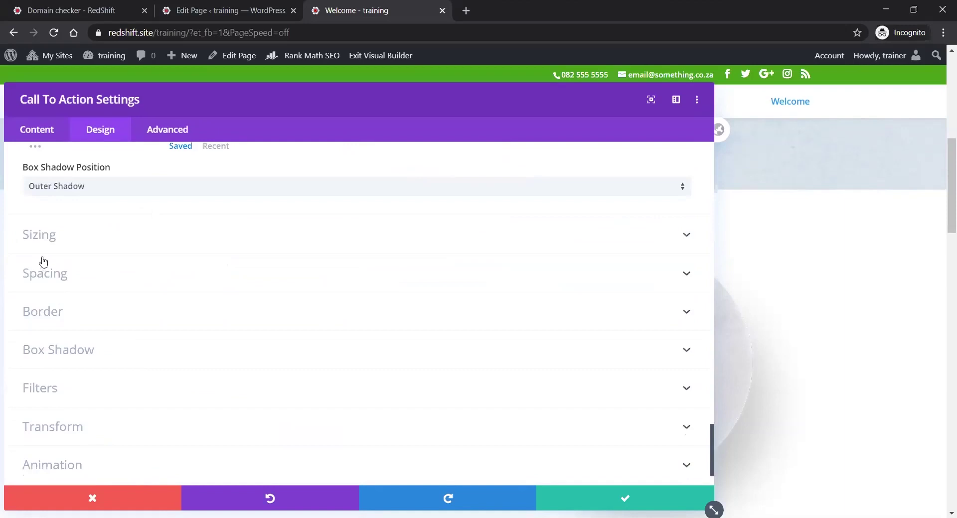
Expand the Spacing toggle, then the Animation toggle showing animation style None
{"action": "left_click", "coordinate": [58, 278]}
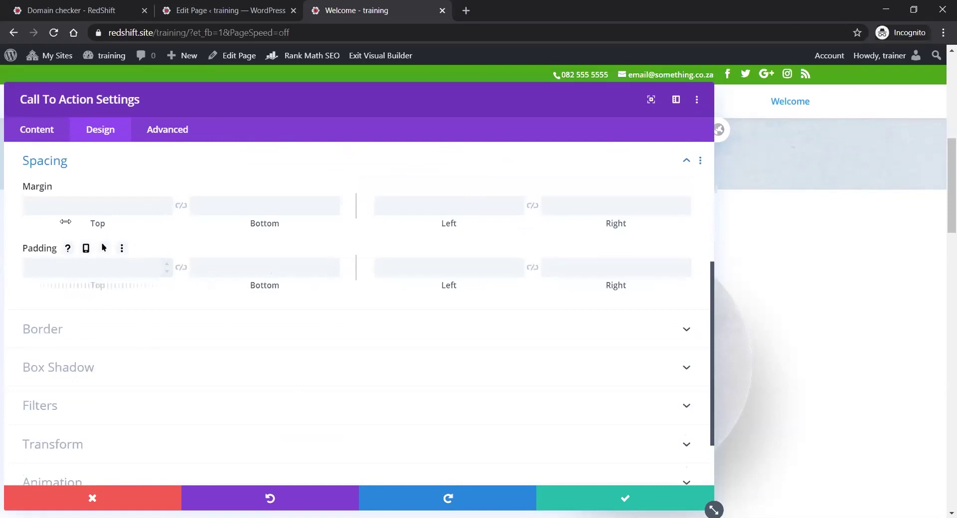
{"action": "scroll", "coordinate": [63, 314], "scroll_direction": "down", "scroll_amount": 1}
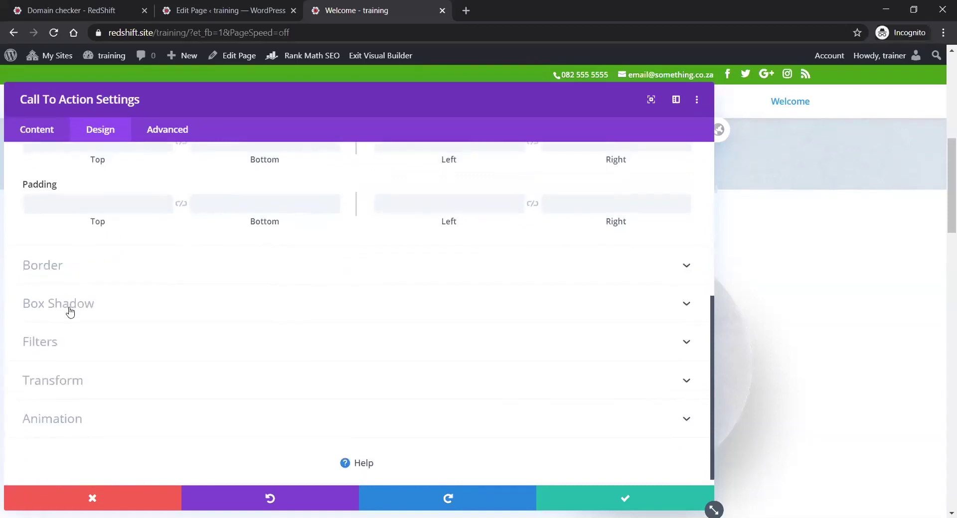
{"action": "scroll", "coordinate": [68, 306], "scroll_direction": "down", "scroll_amount": 1}
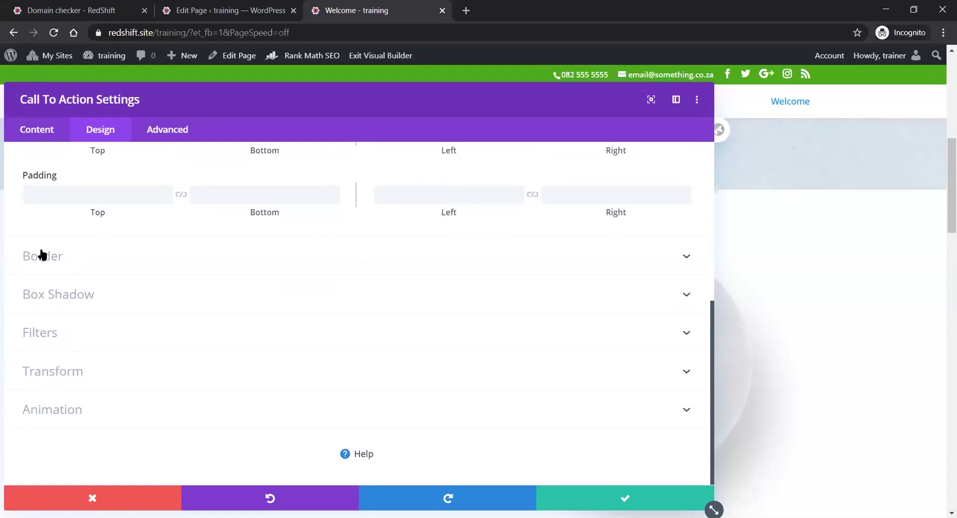
{"action": "left_click", "coordinate": [55, 413]}
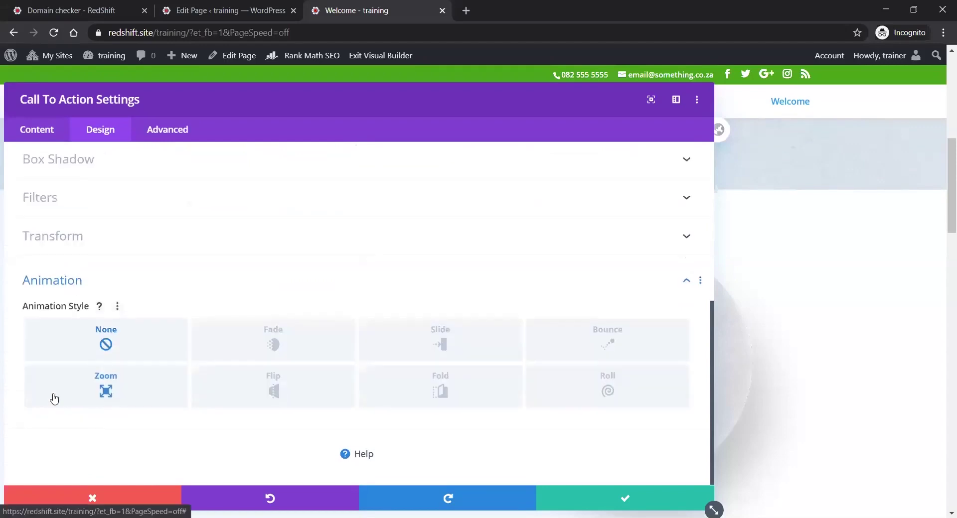
Give the call-to-action a Fade animation with an Ease-Out speed curve
{"action": "left_click", "coordinate": [287, 342]}
{"action": "scroll", "coordinate": [260, 349], "scroll_direction": "down", "scroll_amount": 4}
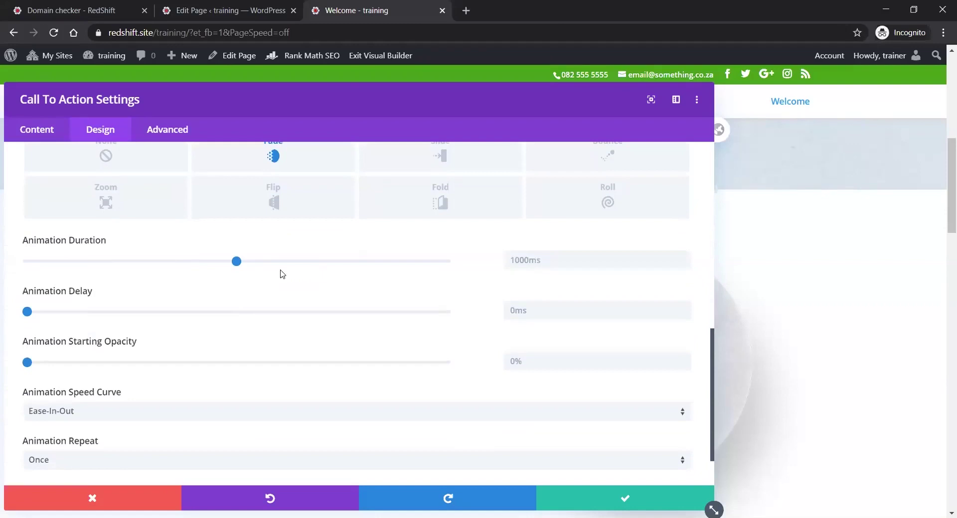
{"action": "scroll", "coordinate": [156, 344], "scroll_direction": "down", "scroll_amount": 2}
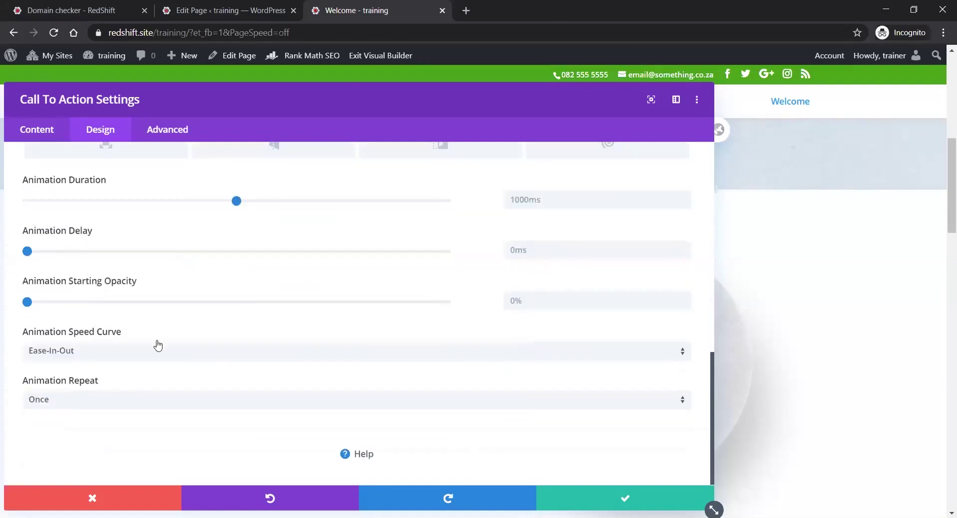
{"action": "left_click", "coordinate": [225, 360]}
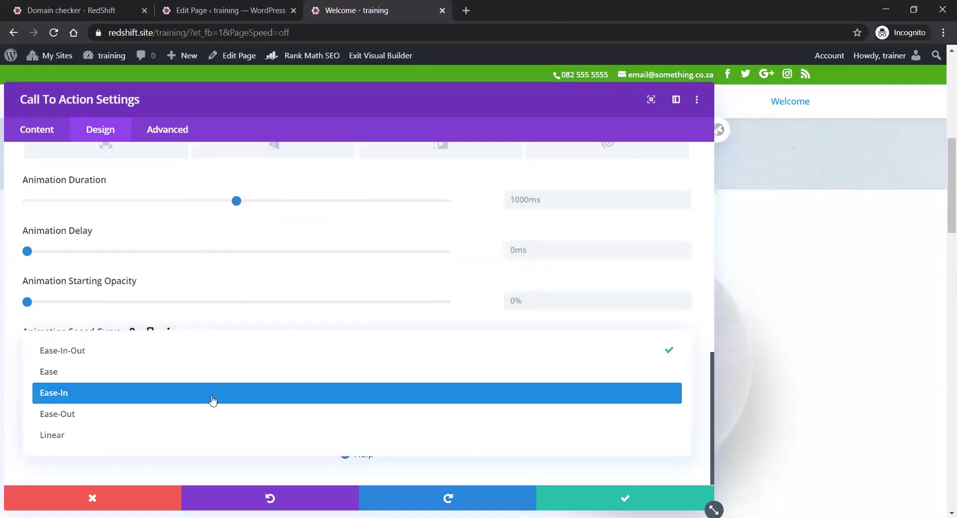
{"action": "left_click", "coordinate": [207, 417]}
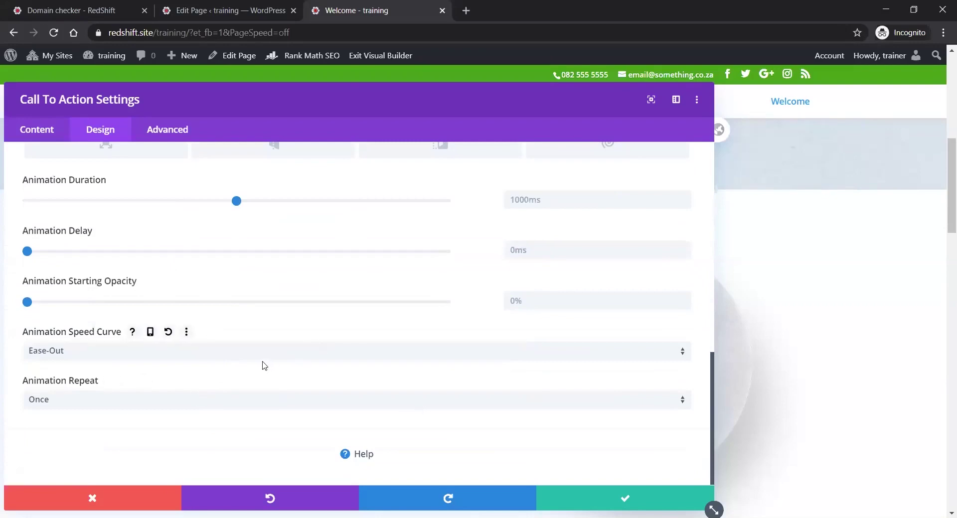
{"action": "scroll", "coordinate": [274, 255], "scroll_direction": "up", "scroll_amount": 1}
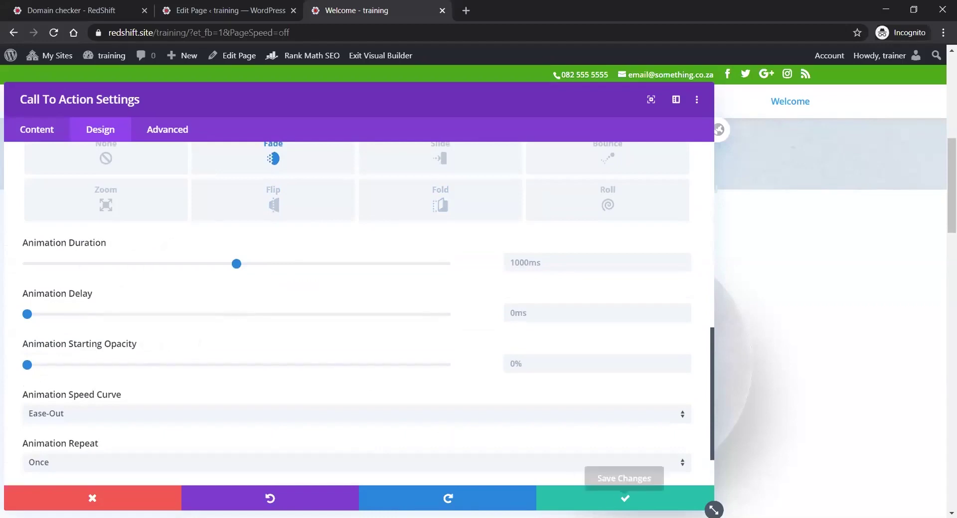
{"action": "scroll", "coordinate": [233, 263], "scroll_direction": "up", "scroll_amount": 6}
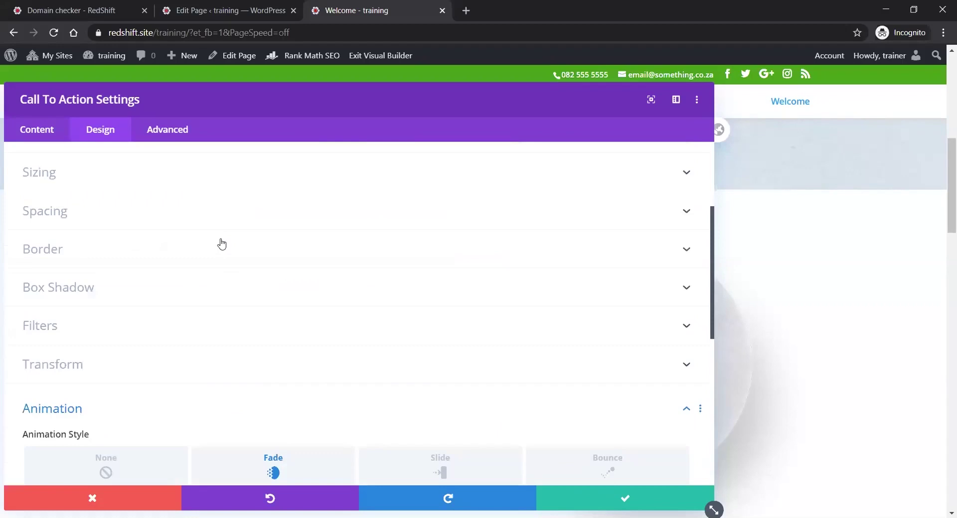
{"action": "left_click", "coordinate": [174, 134]}
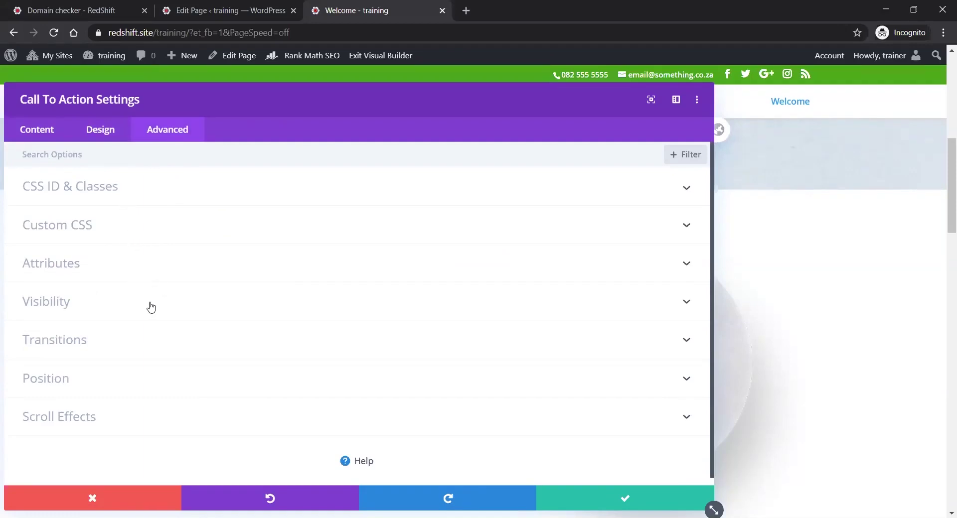
Disable the call-to-action on desktop in its Visibility settings
{"action": "left_click", "coordinate": [62, 304]}
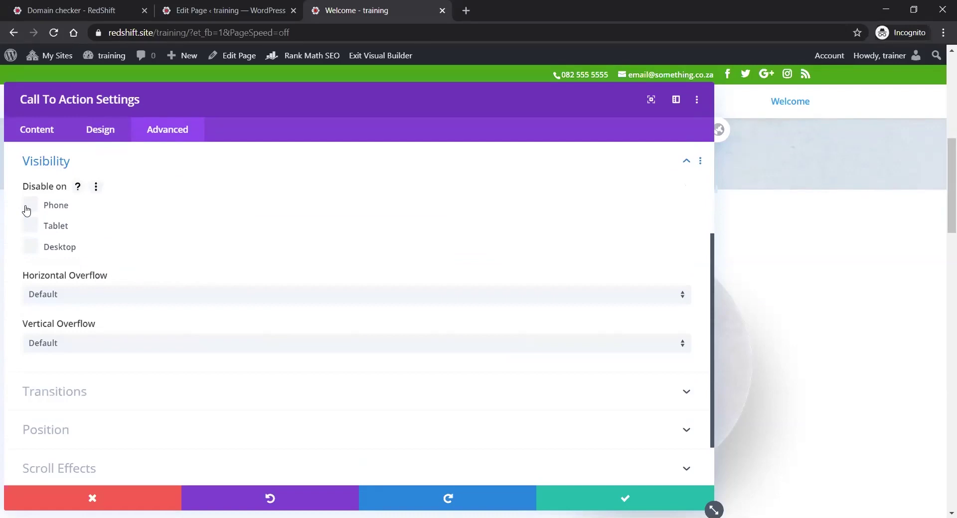
{"action": "left_click", "coordinate": [31, 248]}
{"action": "mouse_move", "coordinate": [247, 270]}
Expand the Scroll Effects settings with Vertical Motion left off, briefly viewing the help tutorials
{"action": "scroll", "coordinate": [170, 333], "scroll_direction": "down", "scroll_amount": 2}
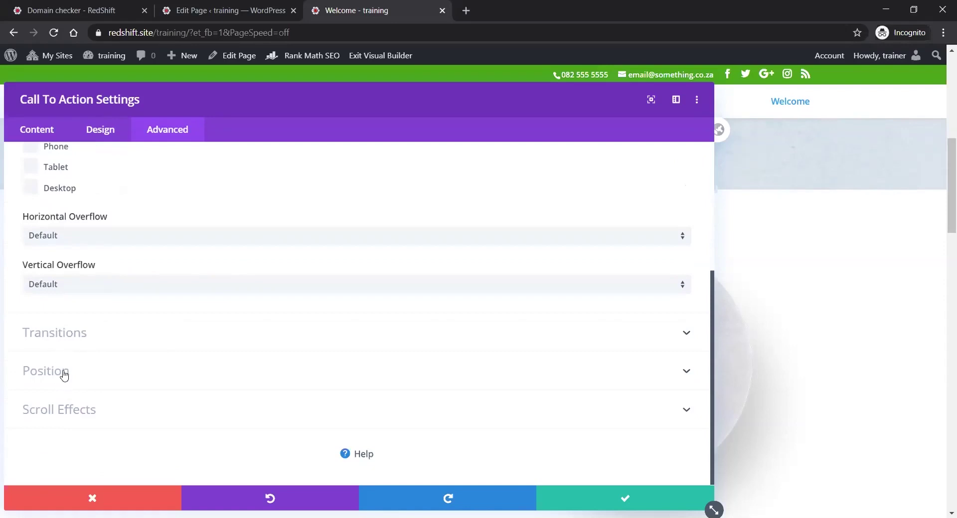
{"action": "left_click", "coordinate": [73, 417]}
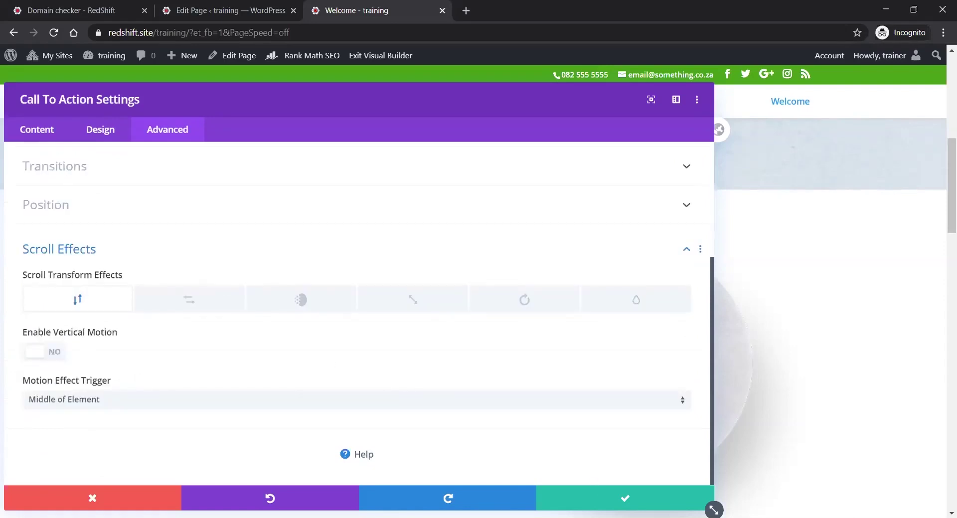
{"action": "left_click", "coordinate": [348, 456]}
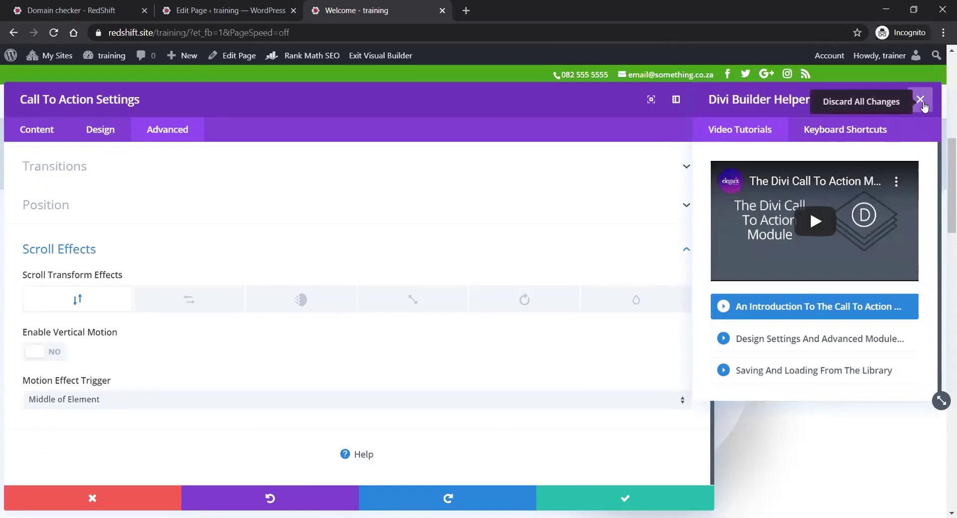
{"action": "left_click", "coordinate": [922, 102]}
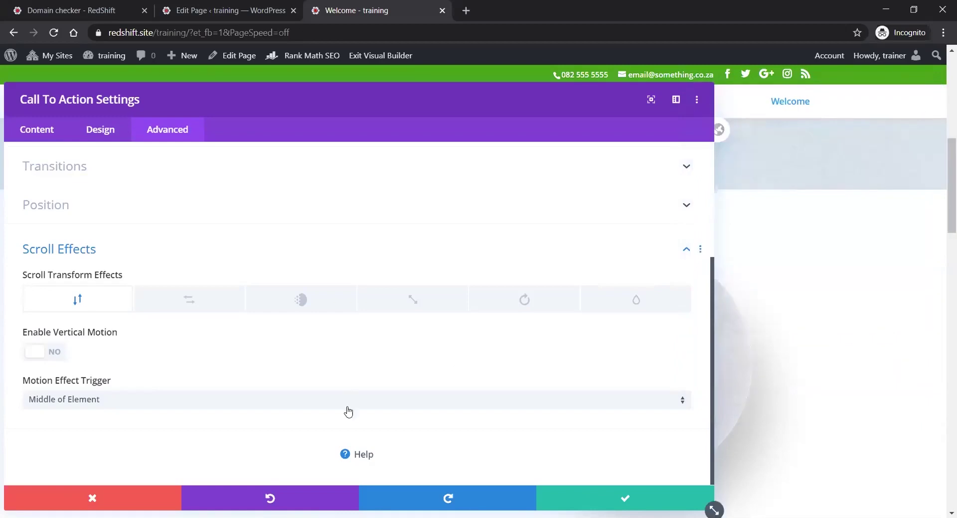
Keep the call-to-action changes, save the Welcome page and exit the visual builder
{"action": "left_click", "coordinate": [621, 500]}
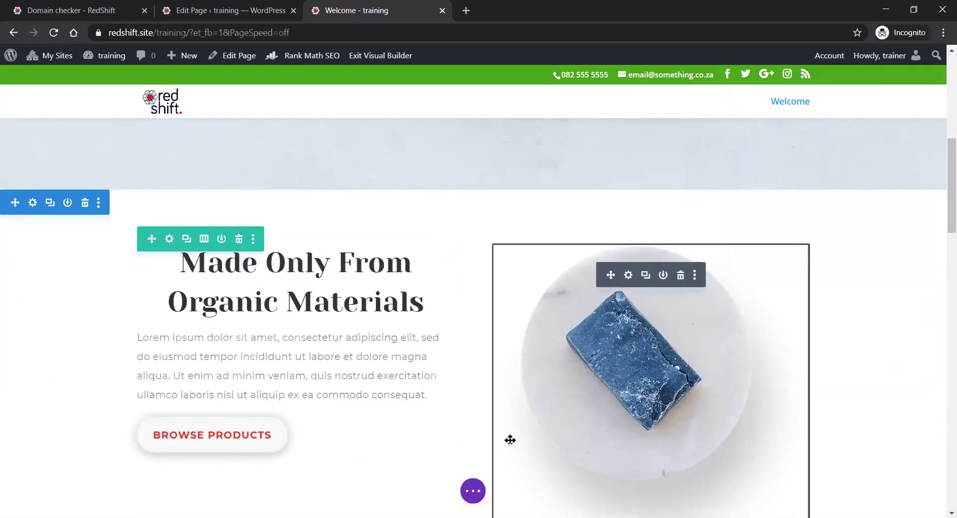
{"action": "left_click", "coordinate": [474, 493]}
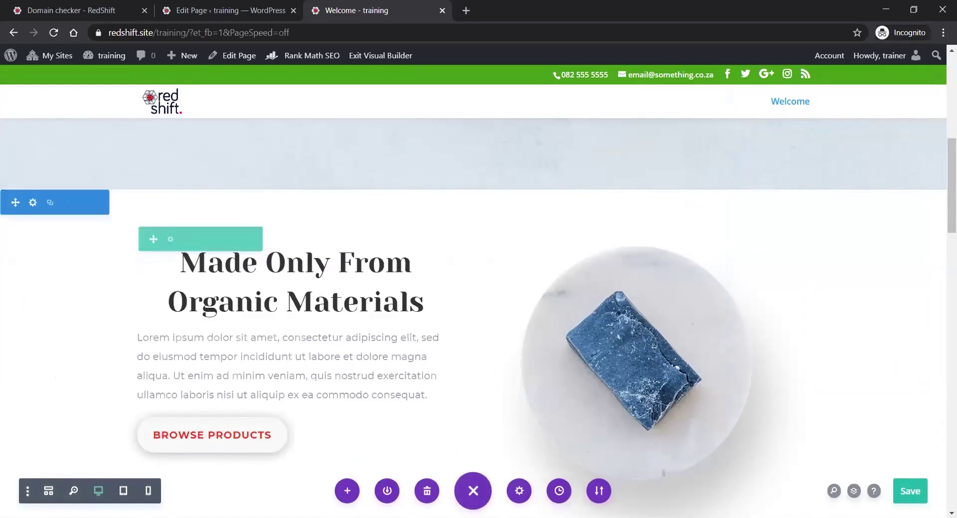
{"action": "left_click", "coordinate": [910, 497]}
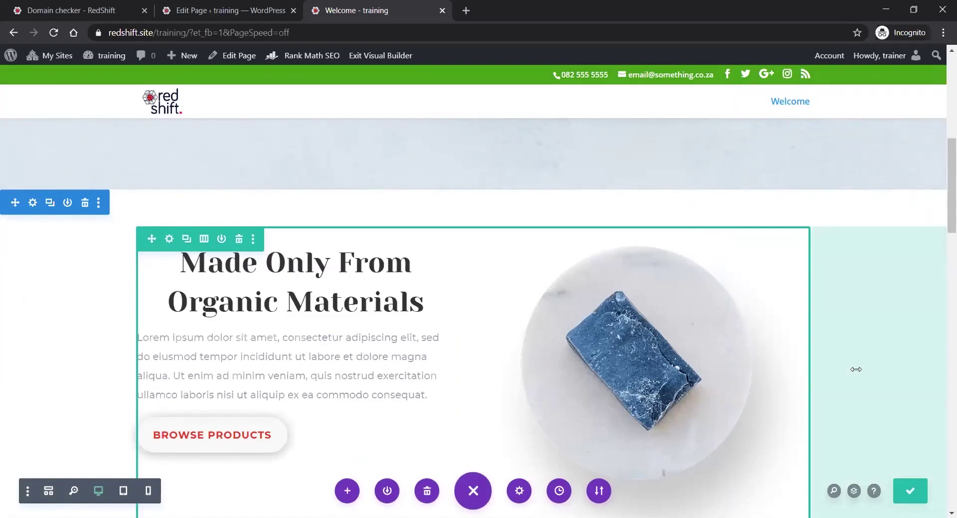
{"action": "left_click", "coordinate": [382, 56]}
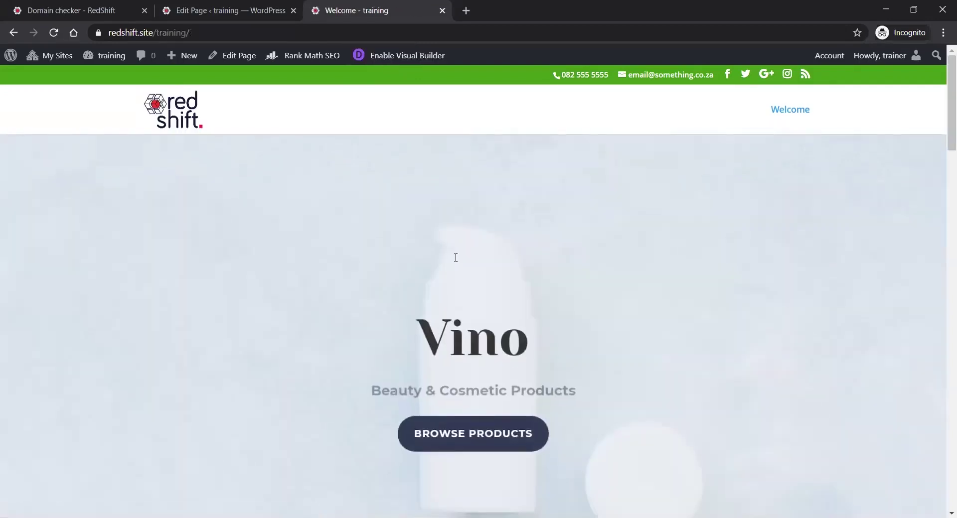
Scroll the live Welcome page to check the 'Made Only From Organic Materials' section
{"action": "scroll", "coordinate": [456, 257], "scroll_direction": "down", "scroll_amount": 10}
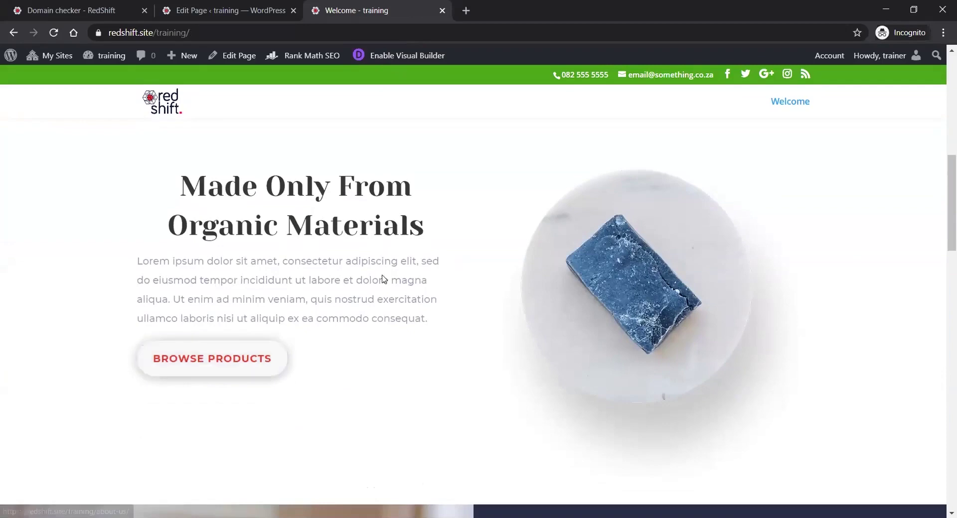
{"action": "scroll", "coordinate": [379, 294], "scroll_direction": "up", "scroll_amount": 3}
{"action": "scroll", "coordinate": [379, 299], "scroll_direction": "up", "scroll_amount": 4}
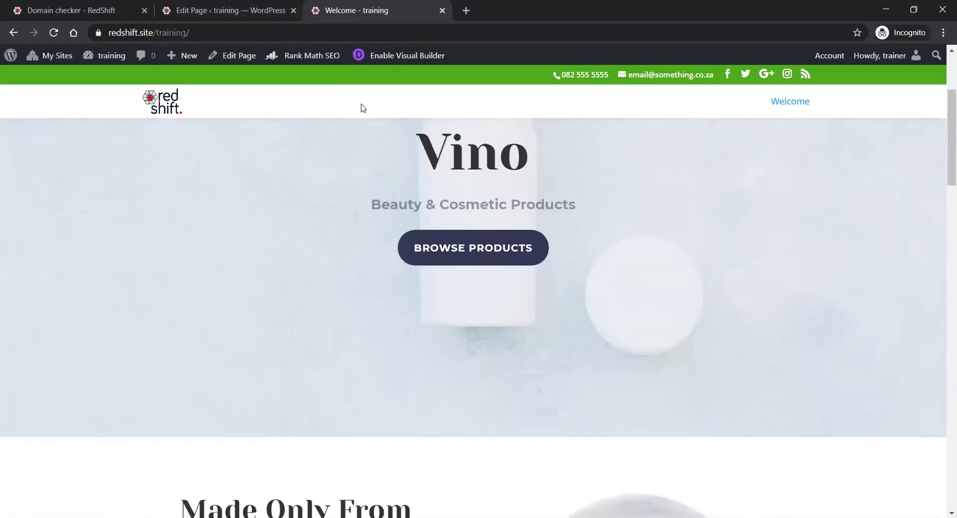
Go to Appearance > Menus in WordPress admin, glancing at the live front page
{"action": "left_click", "coordinate": [229, 10]}
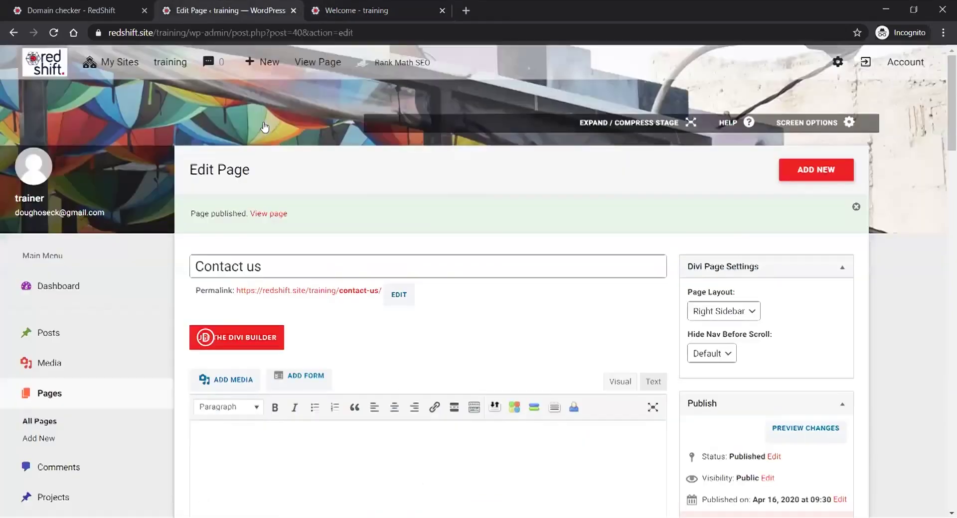
{"action": "scroll", "coordinate": [272, 290], "scroll_direction": "down", "scroll_amount": 5}
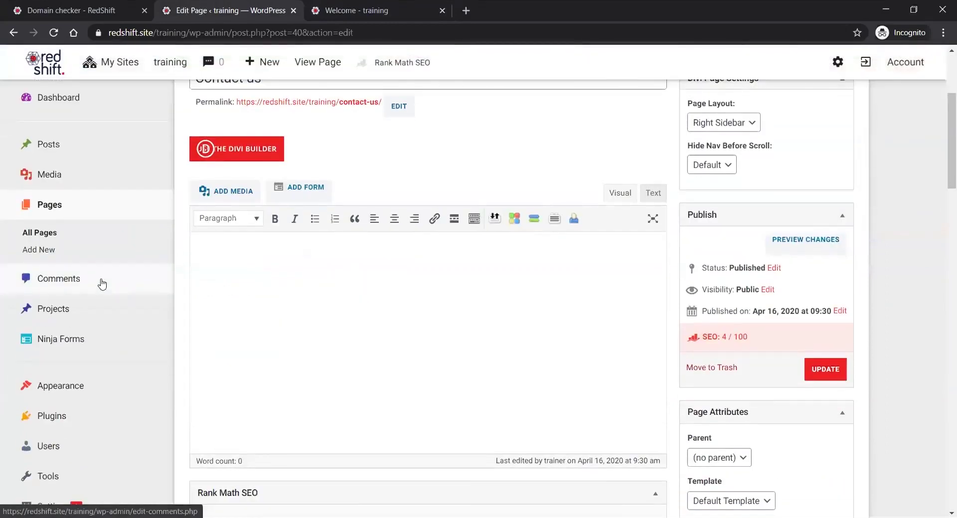
{"action": "left_click", "coordinate": [50, 264]}
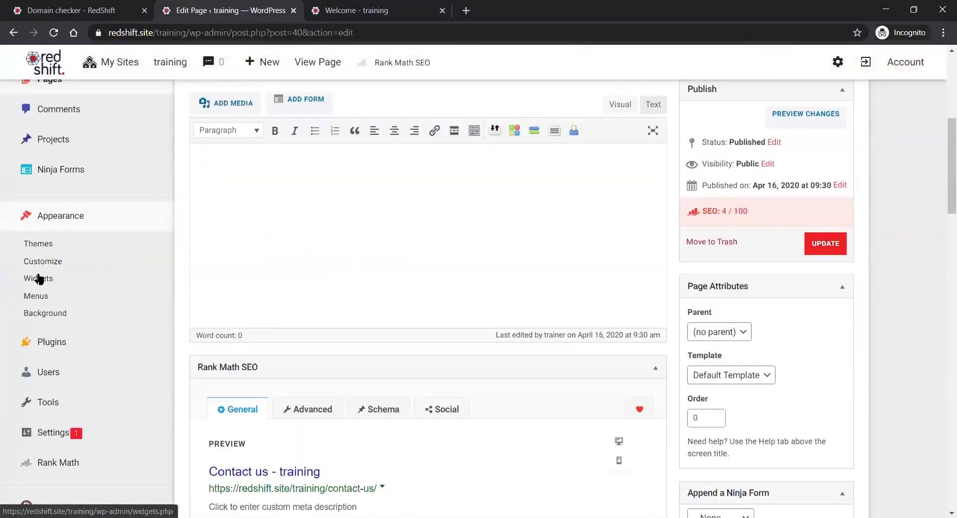
{"action": "left_click", "coordinate": [45, 297]}
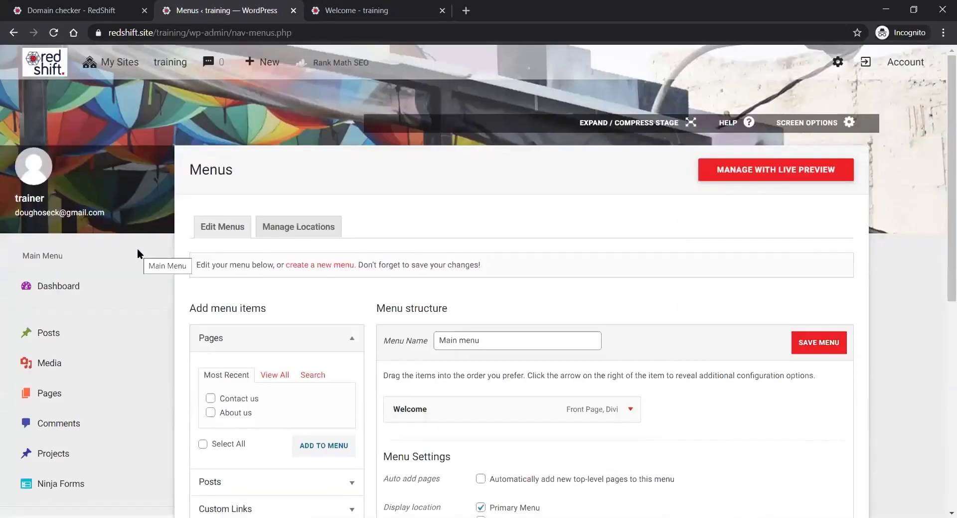
{"action": "scroll", "coordinate": [557, 237], "scroll_direction": "down", "scroll_amount": 3}
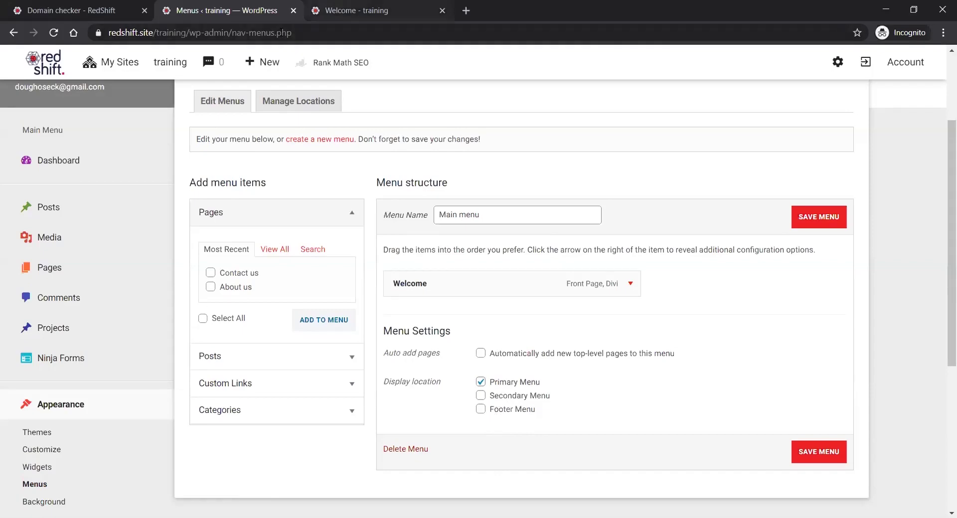
{"action": "left_click", "coordinate": [356, 10]}
{"action": "left_click", "coordinate": [227, 10]}
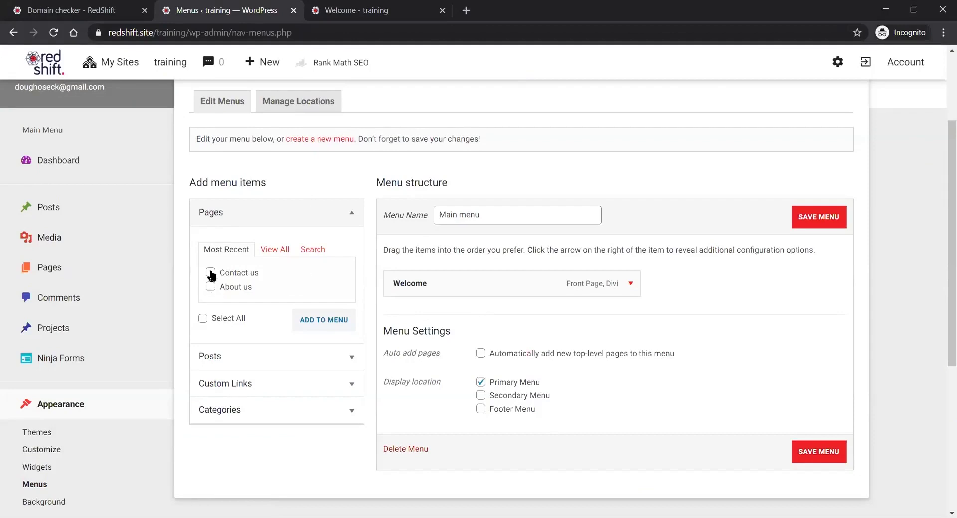
Add the Contact us page to the Main menu and save it
{"action": "left_click", "coordinate": [211, 273]}
{"action": "left_click", "coordinate": [324, 321]}
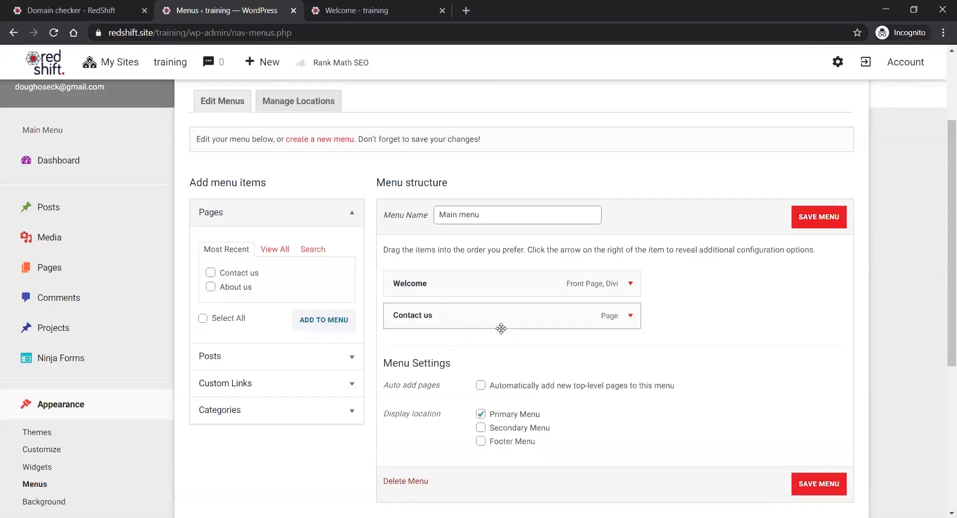
{"action": "left_click", "coordinate": [819, 223]}
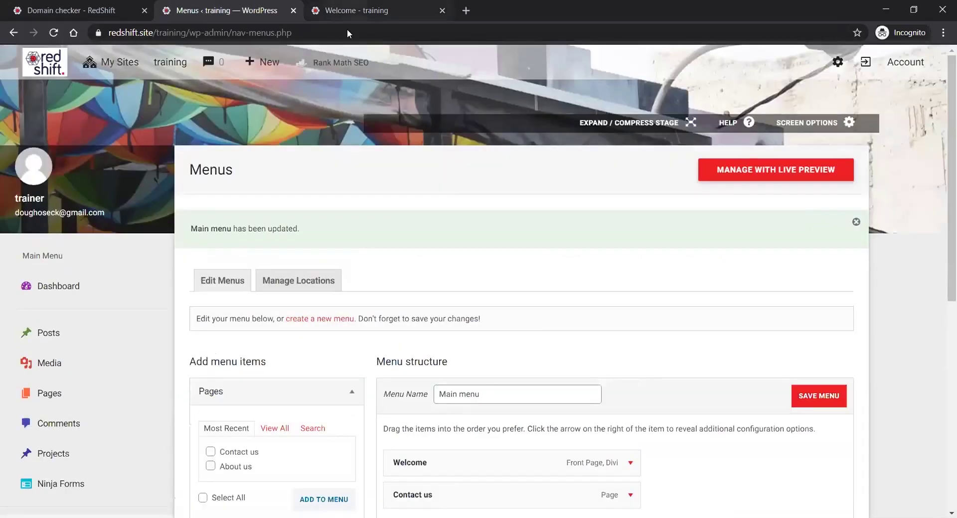
Check the reloaded front page, then create a new menu named 'Top menu'
{"action": "key", "text": "ctrl+Tab"}
{"action": "left_click", "coordinate": [157, 105]}
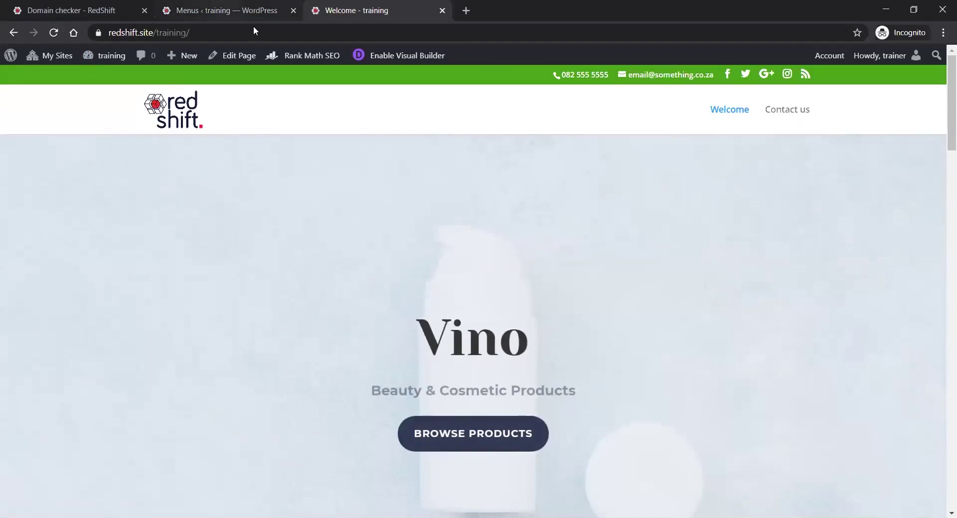
{"action": "left_click", "coordinate": [235, 10]}
{"action": "scroll", "coordinate": [406, 244], "scroll_direction": "down", "scroll_amount": 1}
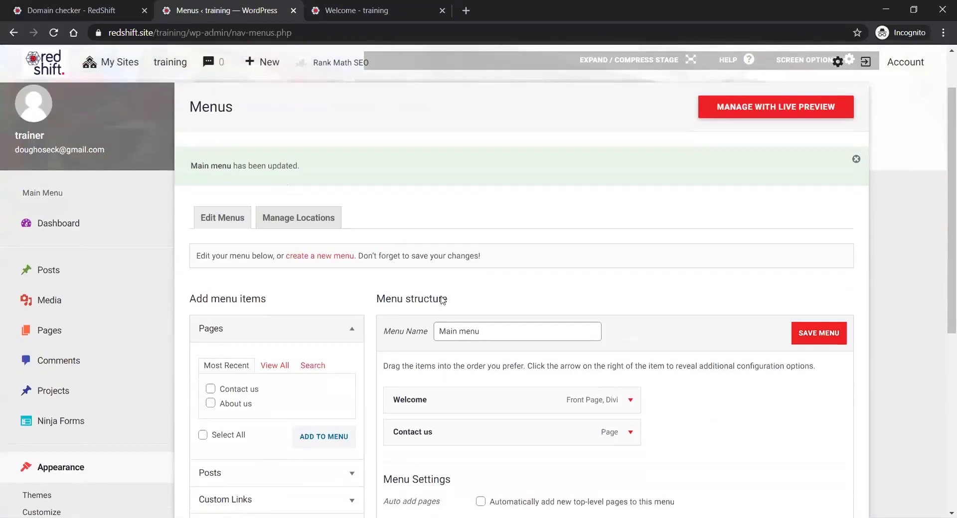
{"action": "scroll", "coordinate": [467, 291], "scroll_direction": "down", "scroll_amount": 1}
{"action": "left_click", "coordinate": [331, 194]}
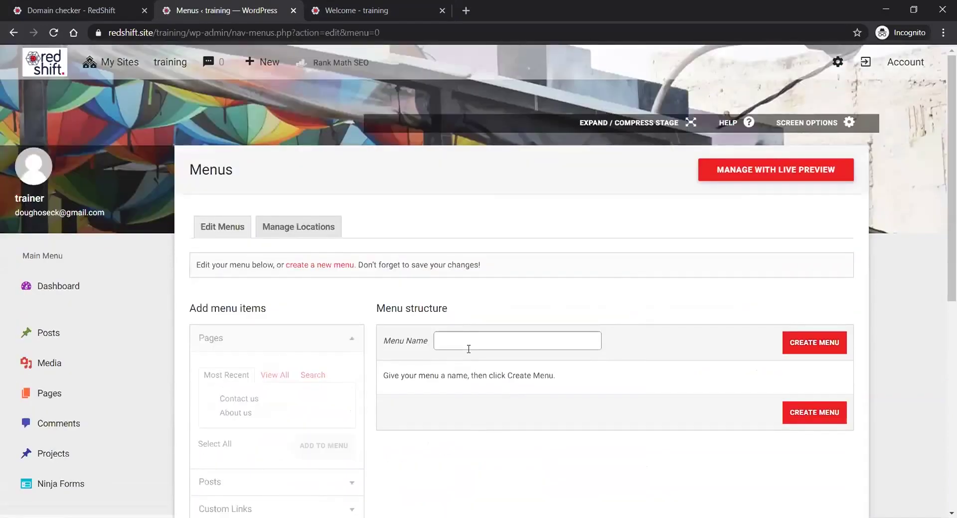
{"action": "left_click", "coordinate": [469, 349]}
{"action": "type", "text": "Top menu"}
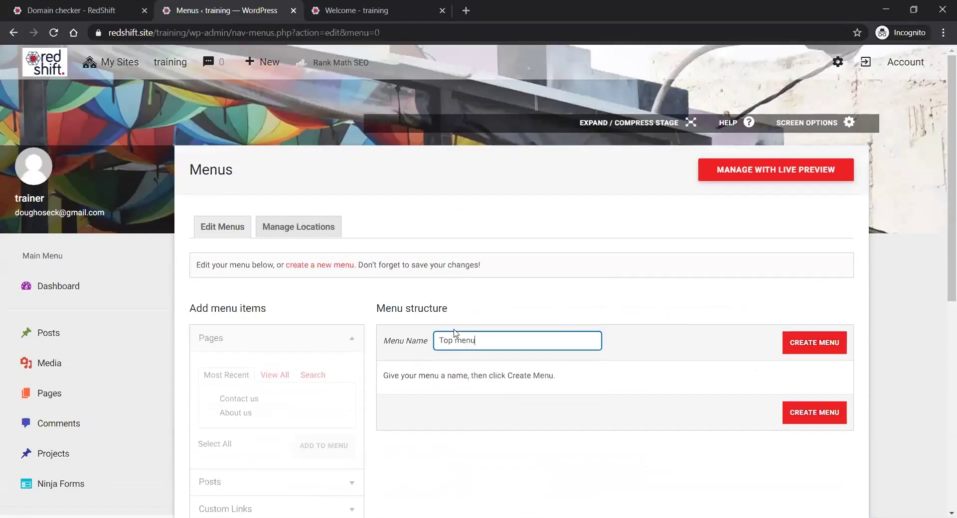
{"action": "left_click", "coordinate": [799, 342]}
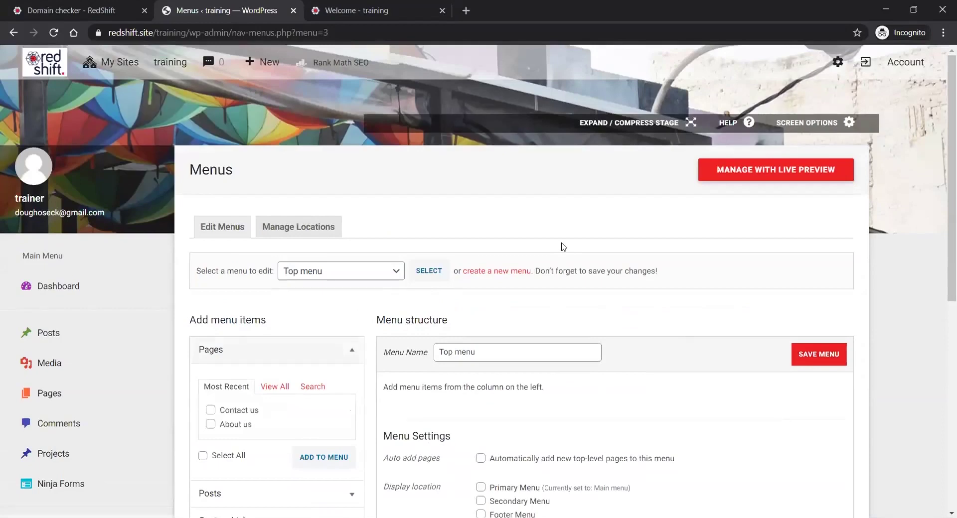
Add About us to Top menu, assign Secondary and Footer locations, save, and reload the site
{"action": "scroll", "coordinate": [235, 233], "scroll_direction": "down", "scroll_amount": 4}
{"action": "left_click", "coordinate": [237, 236]}
{"action": "left_click", "coordinate": [331, 272]}
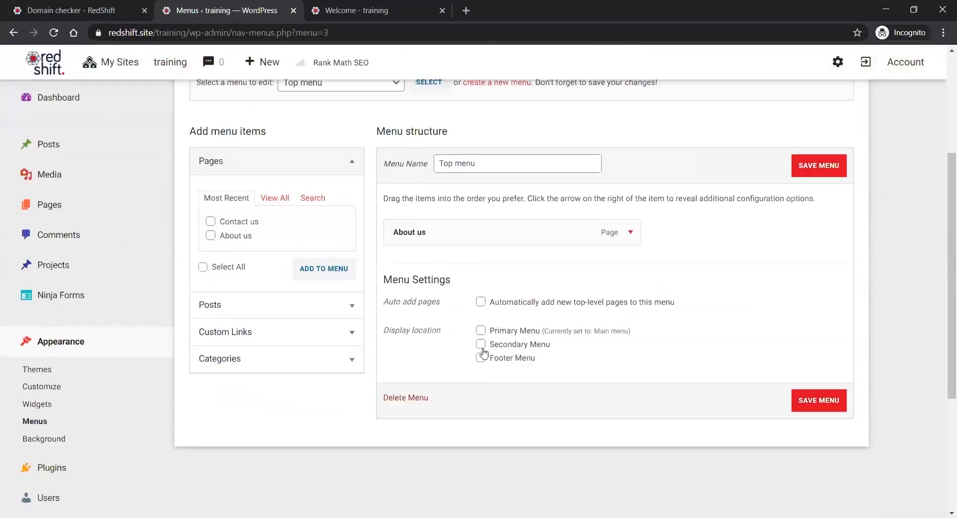
{"action": "left_click", "coordinate": [481, 347]}
{"action": "left_click_drag", "start_coordinate": [557, 349], "coordinate": [493, 350]}
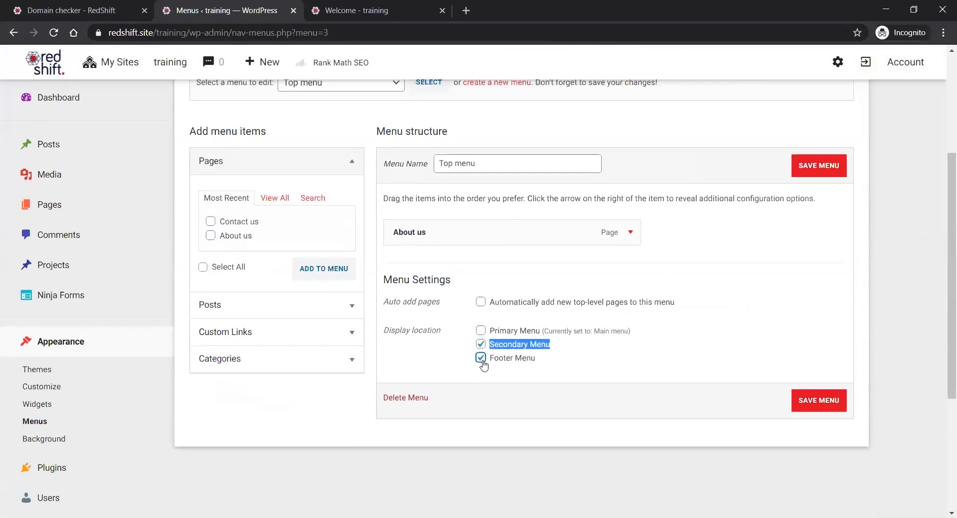
{"action": "left_click", "coordinate": [834, 406]}
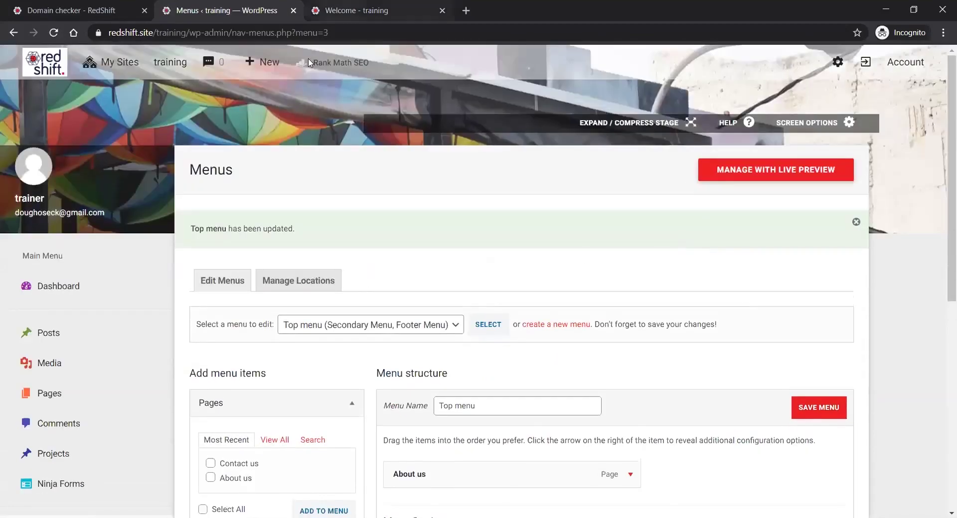
{"action": "key", "text": "ctrl+Tab"}
{"action": "left_click", "coordinate": [53, 34]}
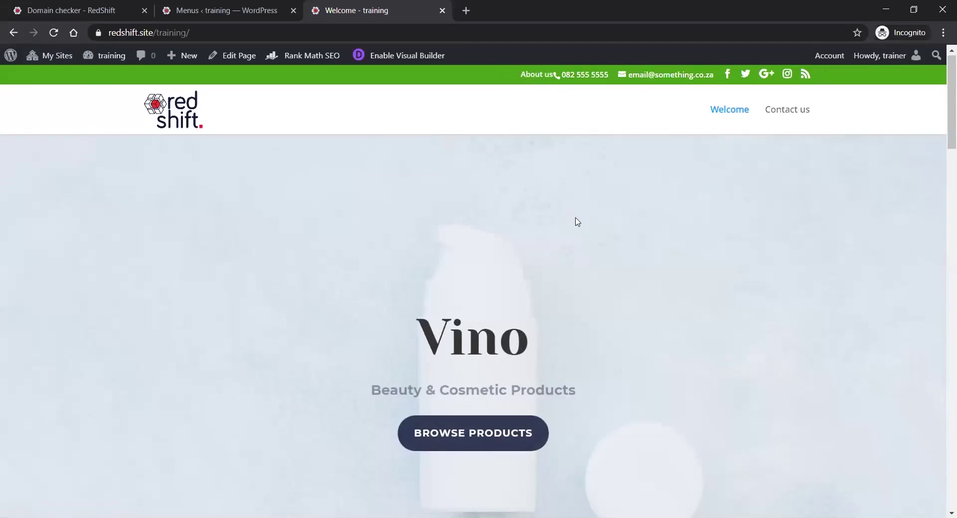
Scroll the live front page to confirm About us in the top bar and footer
{"action": "scroll", "coordinate": [578, 240], "scroll_direction": "down", "scroll_amount": 20}
{"action": "scroll", "coordinate": [596, 288], "scroll_direction": "down", "scroll_amount": 10}
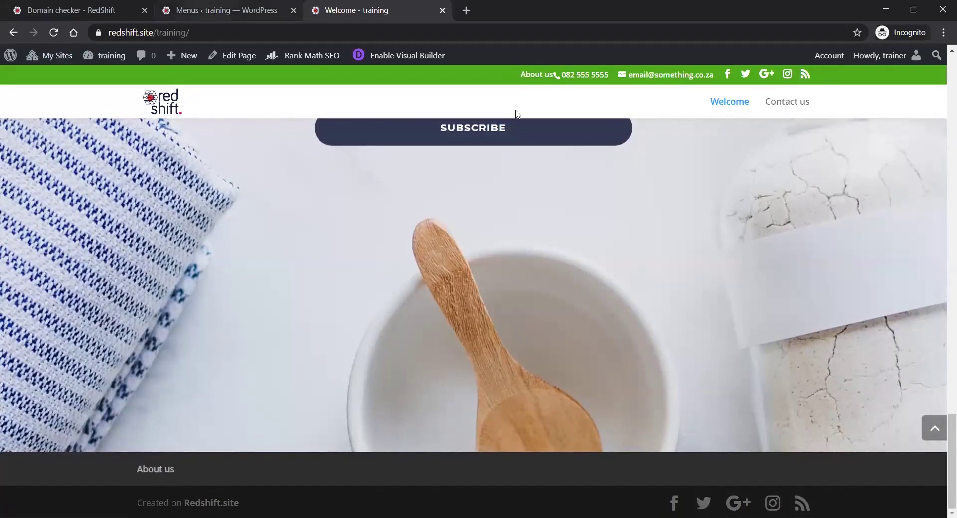
{"action": "key", "text": "ctrl+shift+Tab"}
{"action": "left_click", "coordinate": [355, 10]}
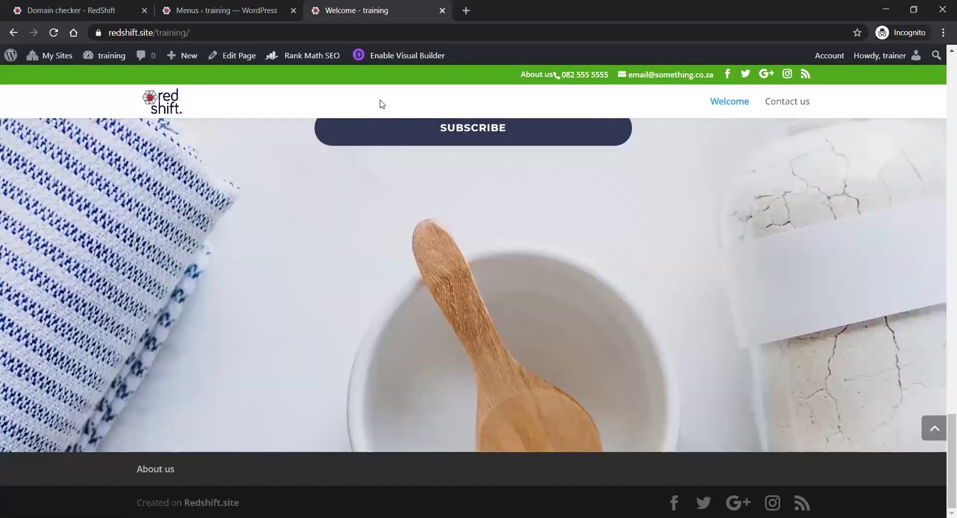
{"action": "scroll", "coordinate": [577, 332], "scroll_direction": "up", "scroll_amount": 20}
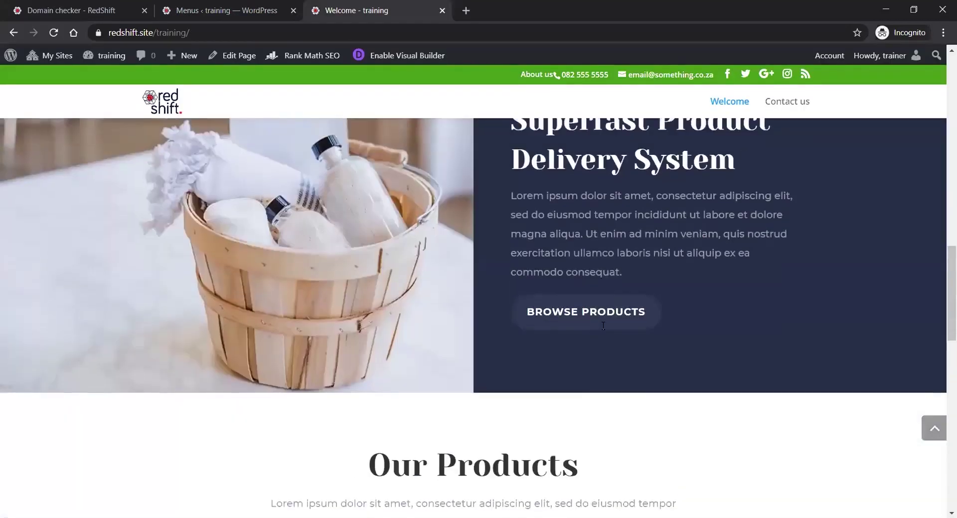
{"action": "scroll", "coordinate": [611, 330], "scroll_direction": "up", "scroll_amount": 1}
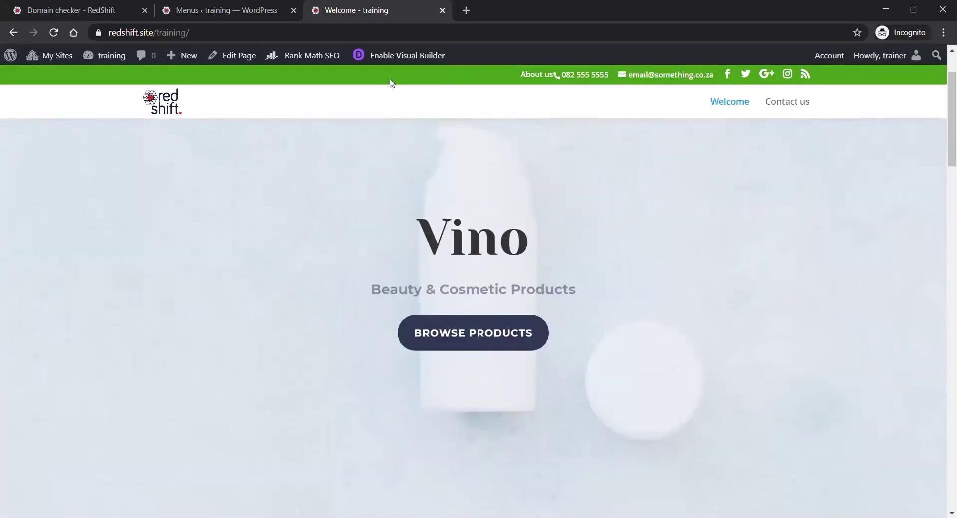
{"action": "scroll", "coordinate": [538, 297], "scroll_direction": "up", "scroll_amount": 2}
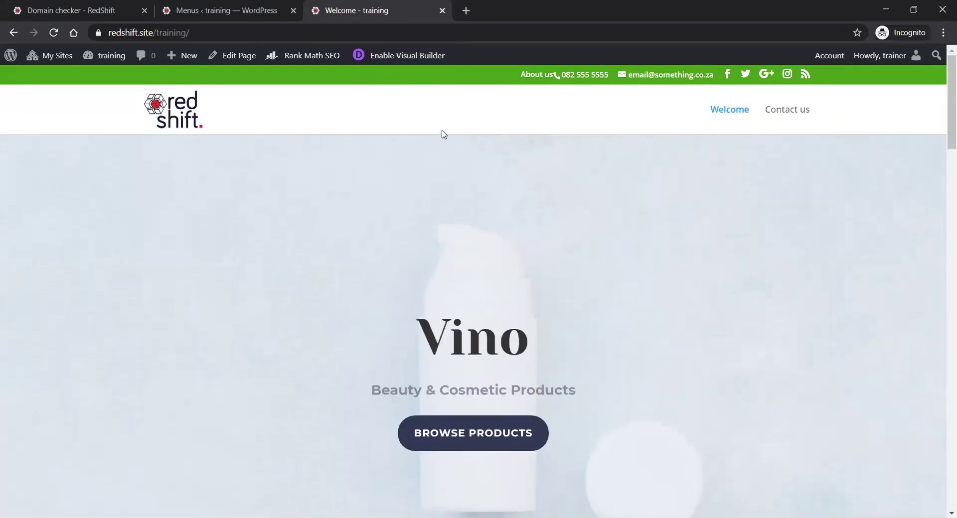
From Pages > All Pages, open the Contact us page (/training/contact-us/) in the editor
{"action": "key", "text": "ctrl+shift+Tab"}
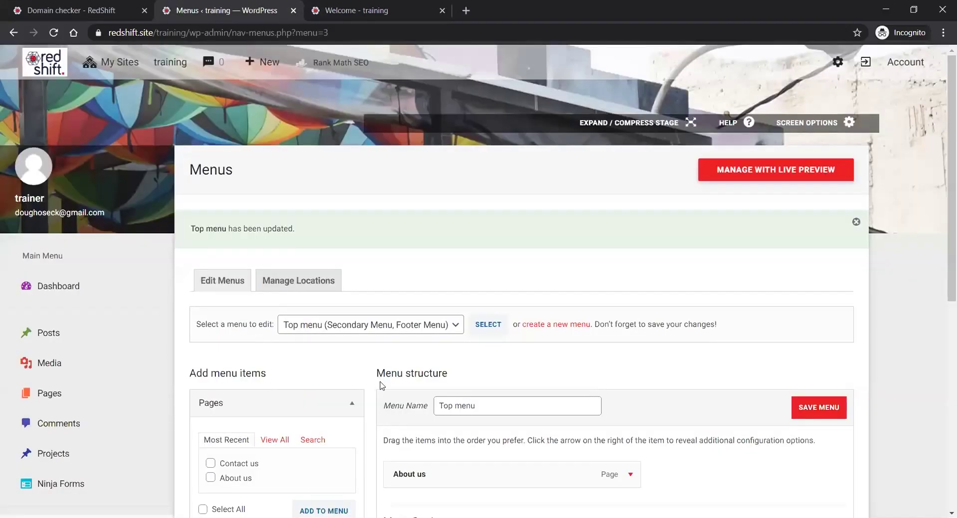
{"action": "mouse_move", "coordinate": [47, 394]}
{"action": "left_click", "coordinate": [46, 427]}
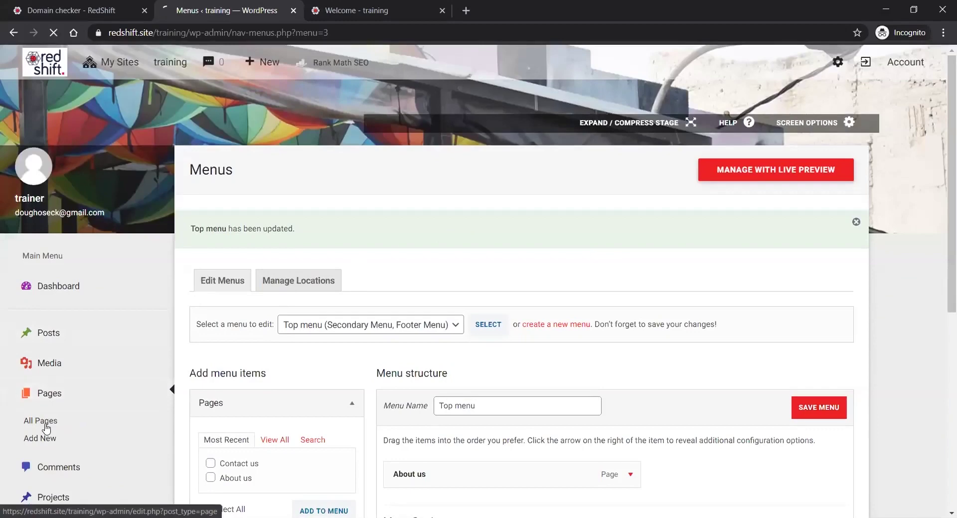
{"action": "scroll", "coordinate": [384, 324], "scroll_direction": "down", "scroll_amount": 2}
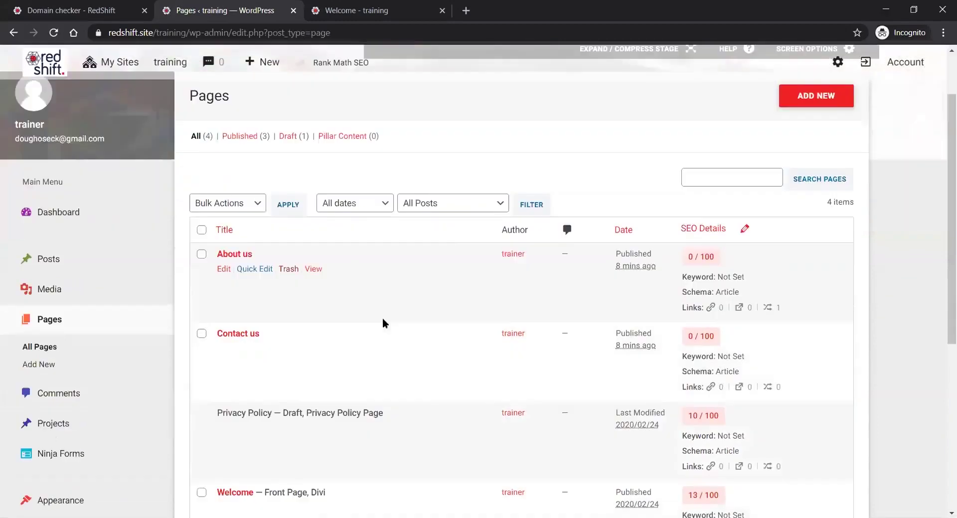
{"action": "scroll", "coordinate": [384, 324], "scroll_direction": "down", "scroll_amount": 1}
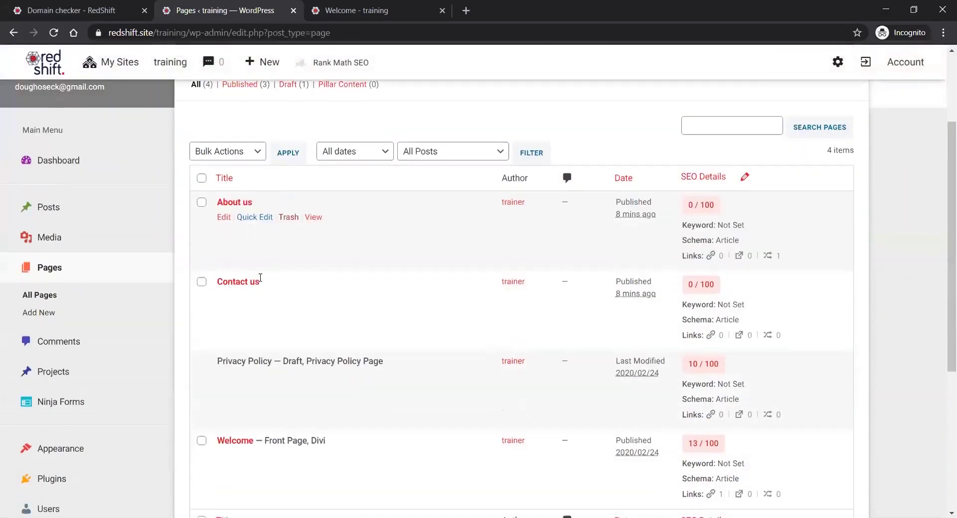
{"action": "left_click", "coordinate": [236, 284]}
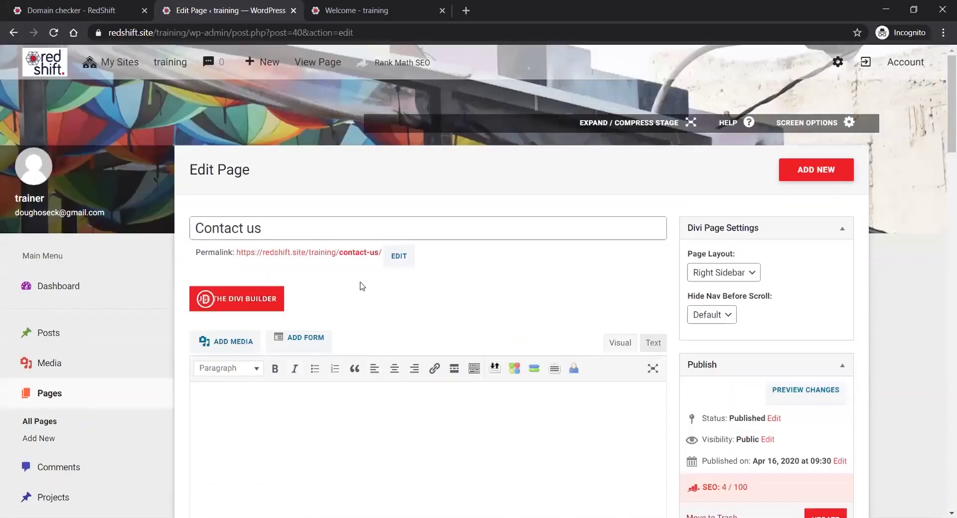
{"action": "scroll", "coordinate": [359, 282], "scroll_direction": "down", "scroll_amount": 1}
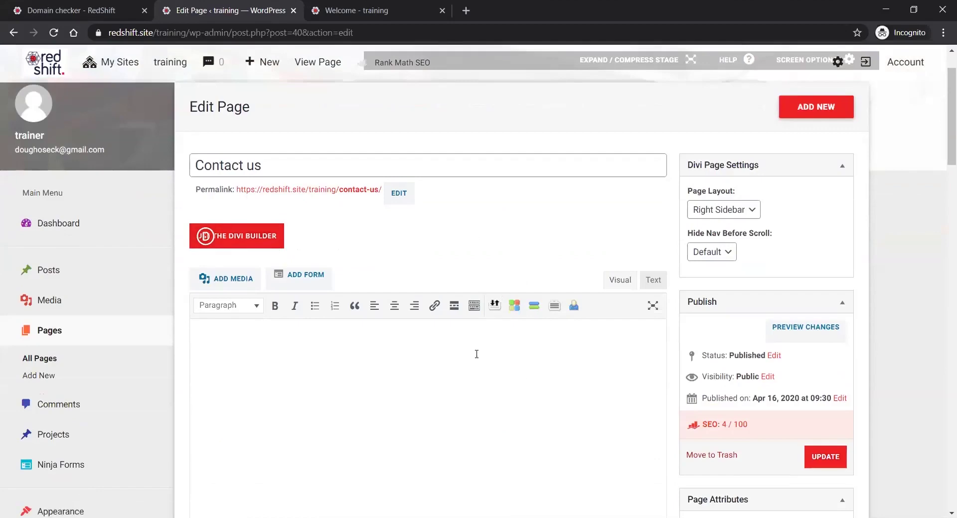
{"action": "scroll", "coordinate": [476, 354], "scroll_direction": "down", "scroll_amount": 1}
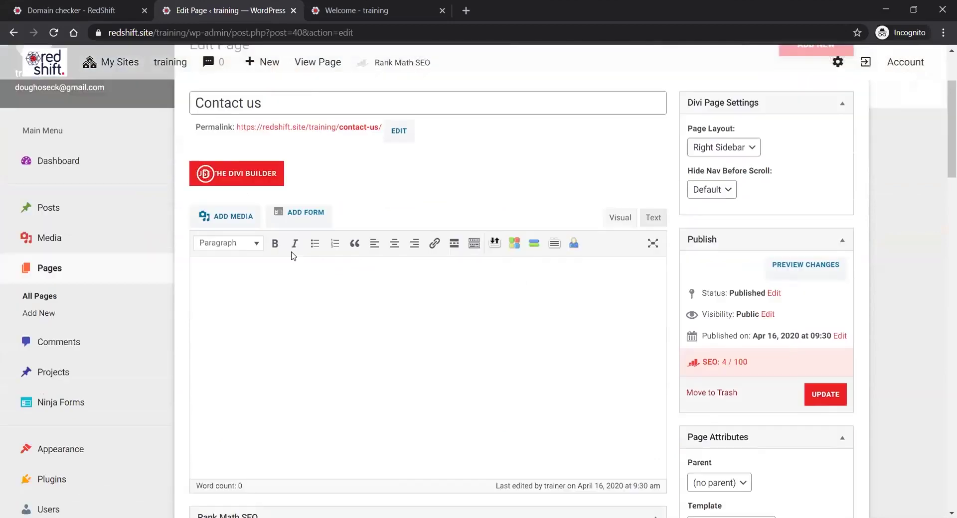
Load the Cosmetics Shop Contact premade layout onto the Contact us page with The Divi Builder
{"action": "left_click", "coordinate": [244, 175]}
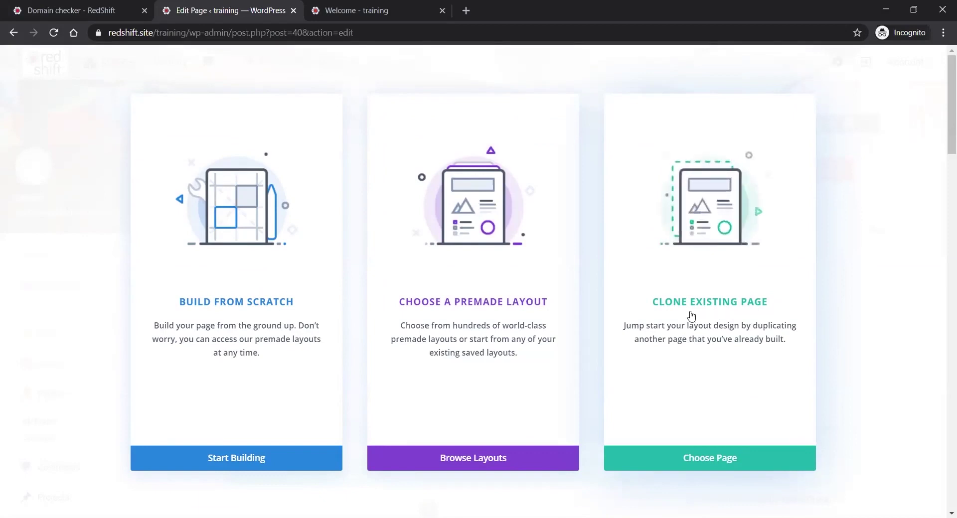
{"action": "left_click", "coordinate": [498, 308]}
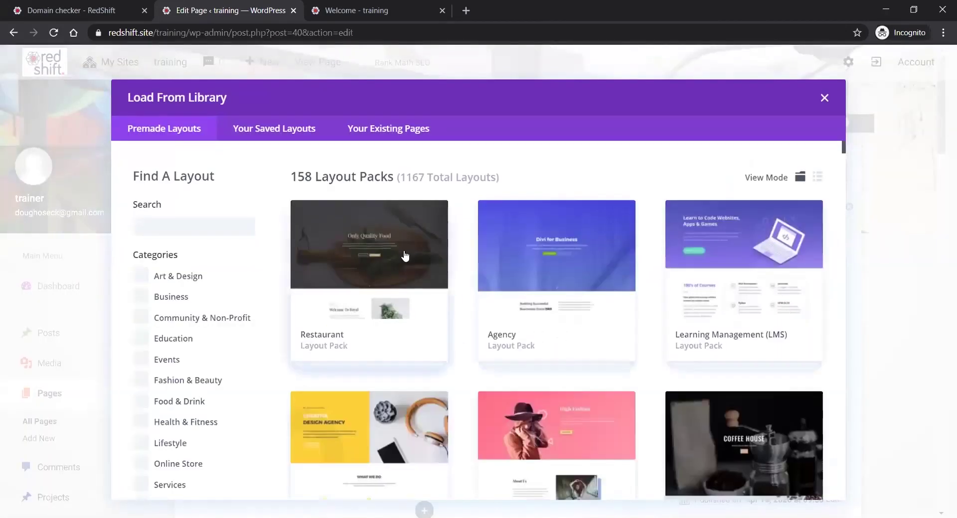
{"action": "scroll", "coordinate": [405, 256], "scroll_direction": "down", "scroll_amount": 20}
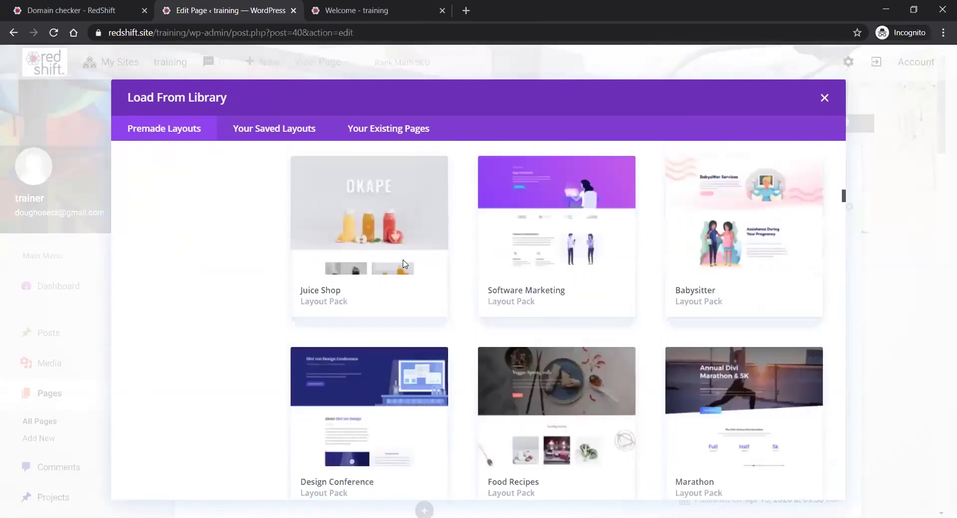
{"action": "scroll", "coordinate": [404, 264], "scroll_direction": "down", "scroll_amount": 10}
{"action": "left_click", "coordinate": [388, 240]}
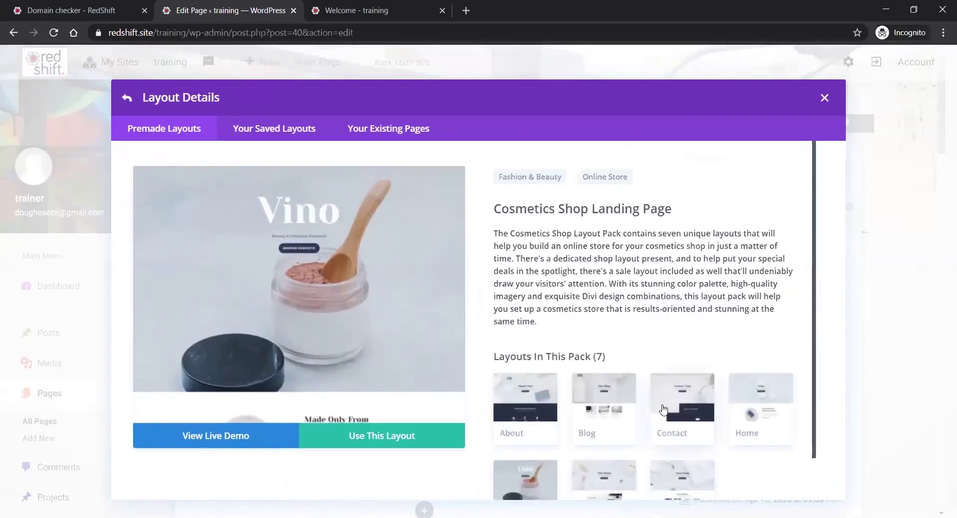
{"action": "left_click", "coordinate": [678, 408]}
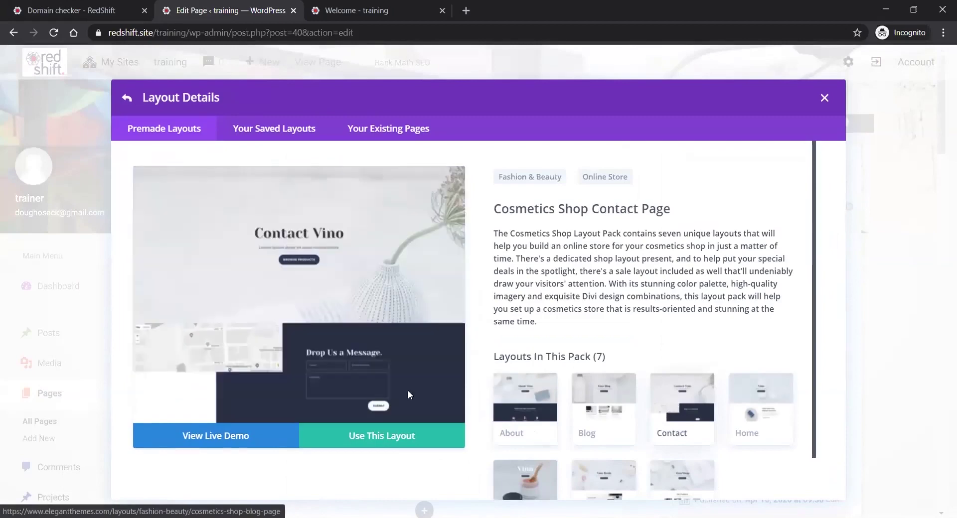
{"action": "left_click", "coordinate": [418, 445]}
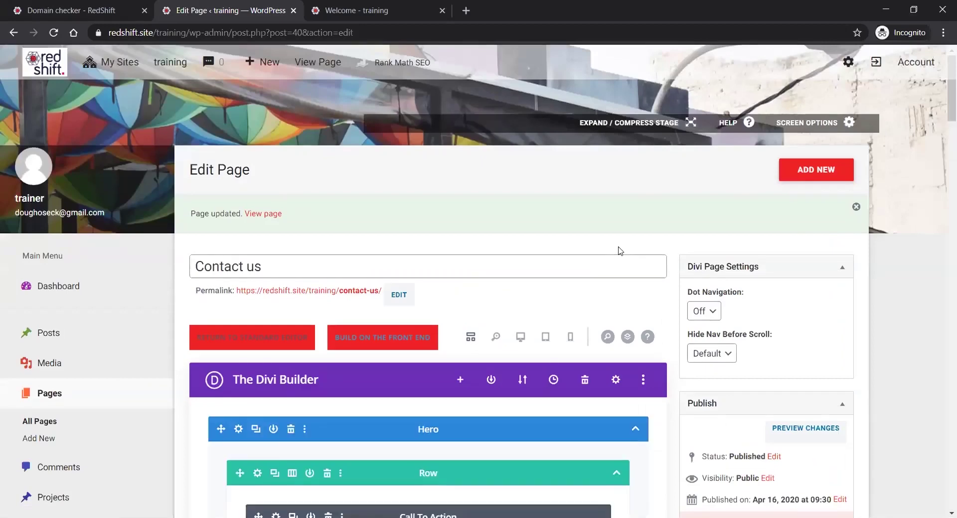
Update the Contact us page, then review its Hero, Contact and Contact Info sections
{"action": "scroll", "coordinate": [655, 267], "scroll_direction": "down", "scroll_amount": 4}
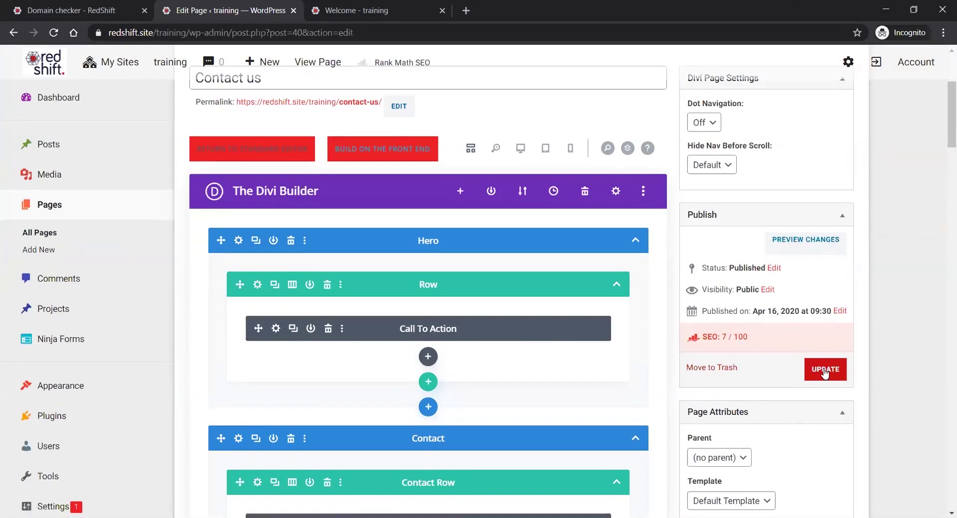
{"action": "left_click", "coordinate": [824, 369]}
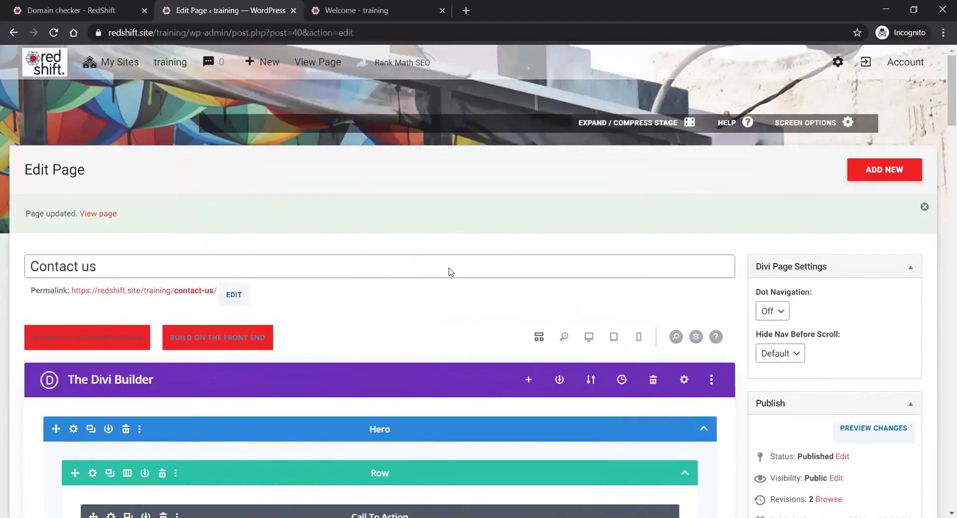
{"action": "scroll", "coordinate": [450, 265], "scroll_direction": "down", "scroll_amount": 10}
{"action": "scroll", "coordinate": [519, 319], "scroll_direction": "down", "scroll_amount": 4}
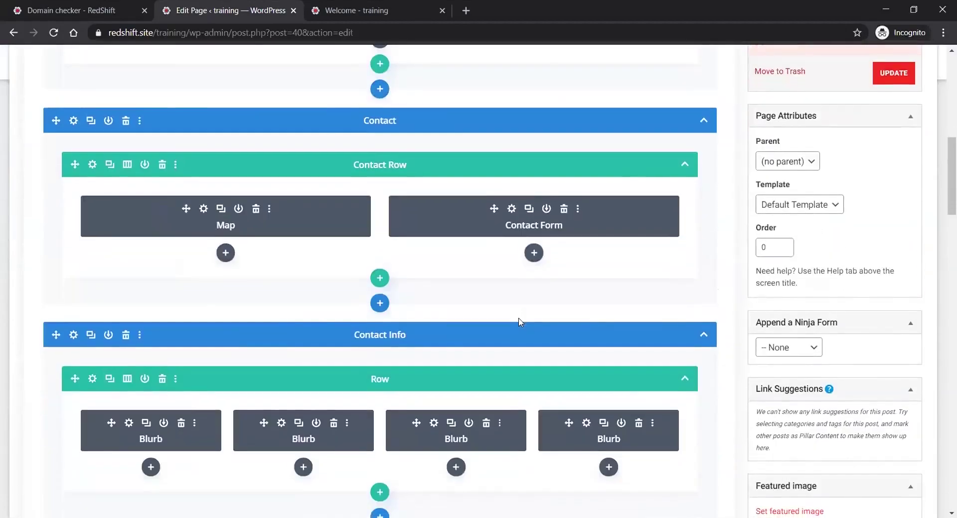
{"action": "scroll", "coordinate": [427, 310], "scroll_direction": "up", "scroll_amount": 2}
{"action": "scroll", "coordinate": [460, 302], "scroll_direction": "up", "scroll_amount": 6}
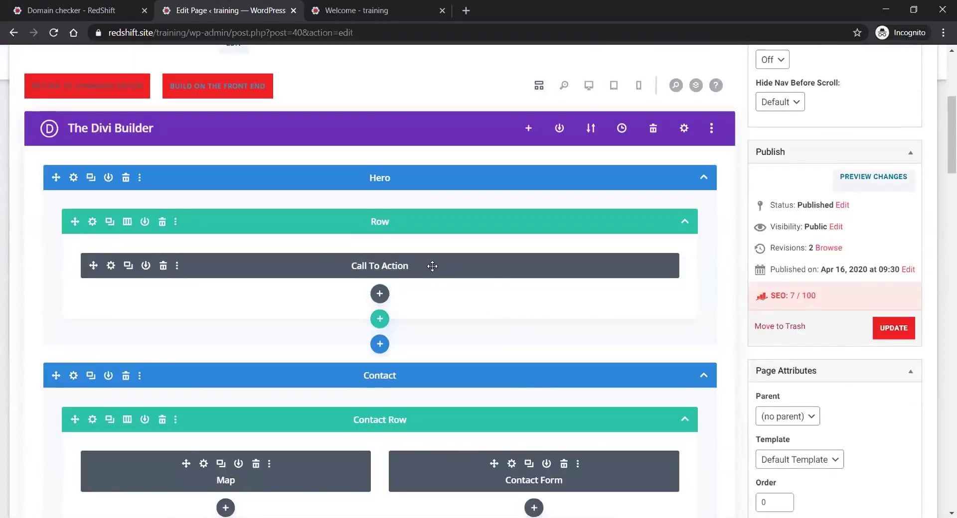
{"action": "scroll", "coordinate": [433, 266], "scroll_direction": "up", "scroll_amount": 5}
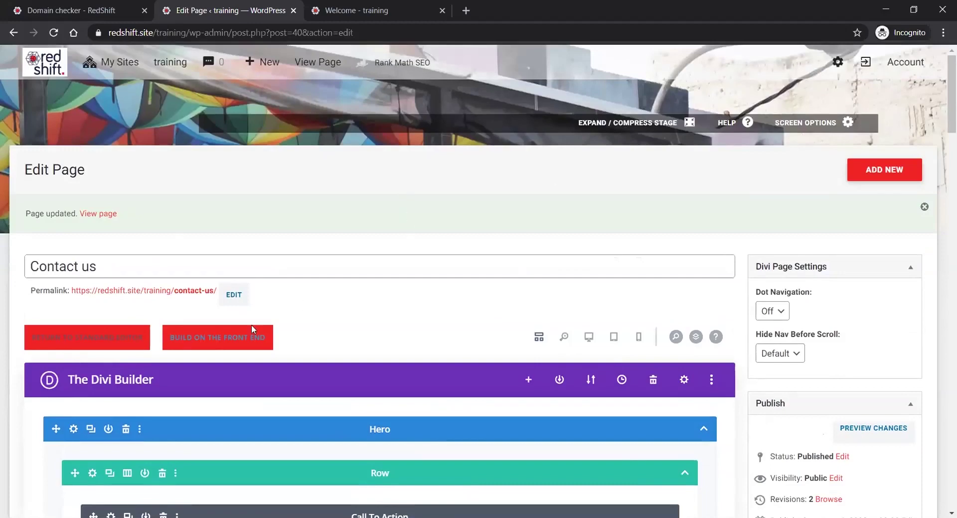
Open the Contact us page in the front-end Visual Builder and review the Cosmetics layout
{"action": "left_click", "coordinate": [218, 339]}
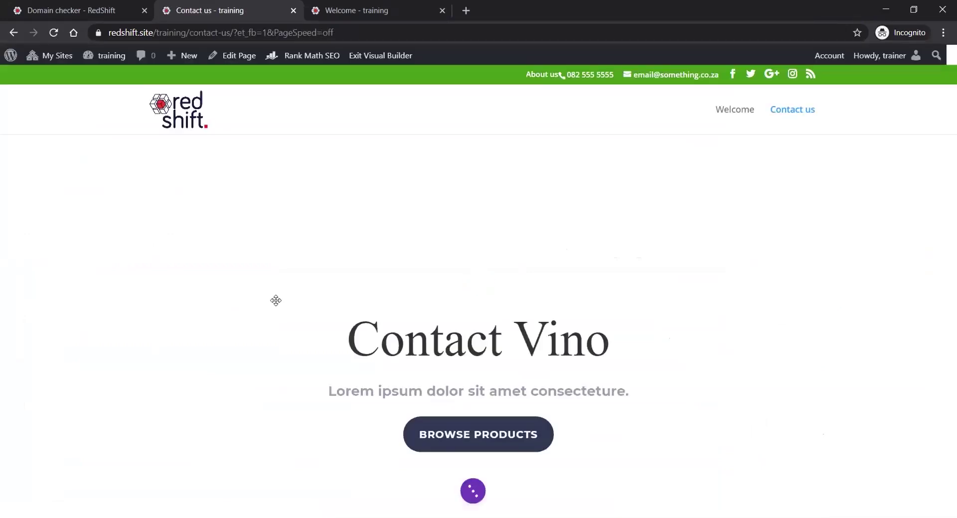
{"action": "scroll", "coordinate": [471, 275], "scroll_direction": "down", "scroll_amount": 2}
{"action": "scroll", "coordinate": [470, 265], "scroll_direction": "down", "scroll_amount": 8}
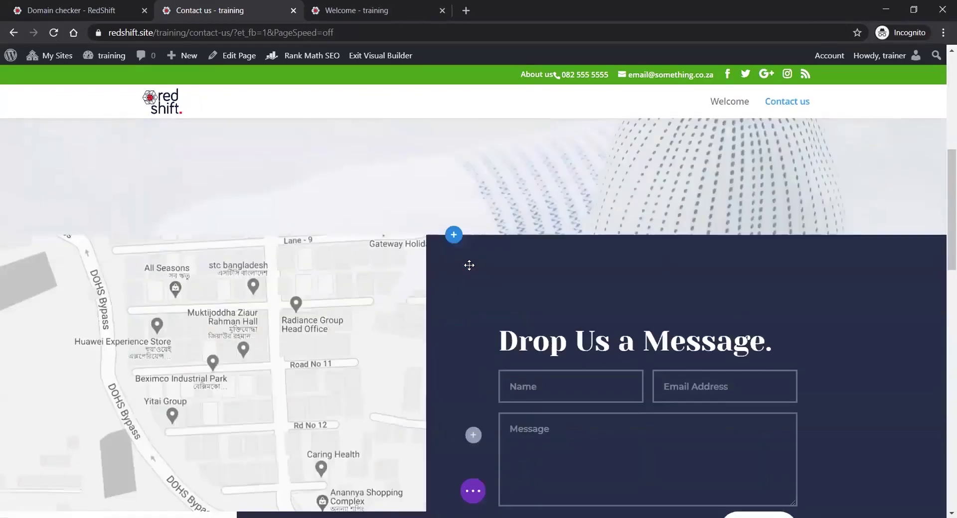
{"action": "scroll", "coordinate": [382, 281], "scroll_direction": "down", "scroll_amount": 2}
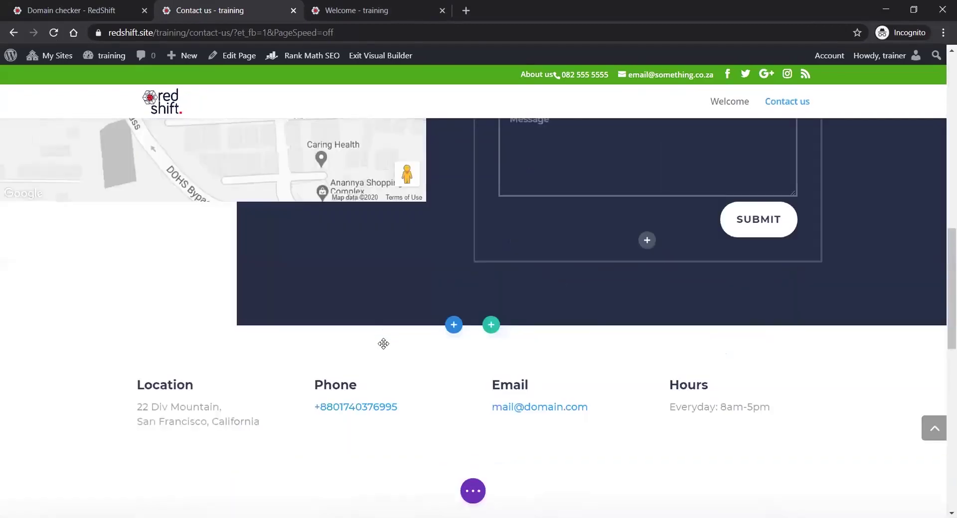
{"action": "scroll", "coordinate": [292, 290], "scroll_direction": "up", "scroll_amount": 2}
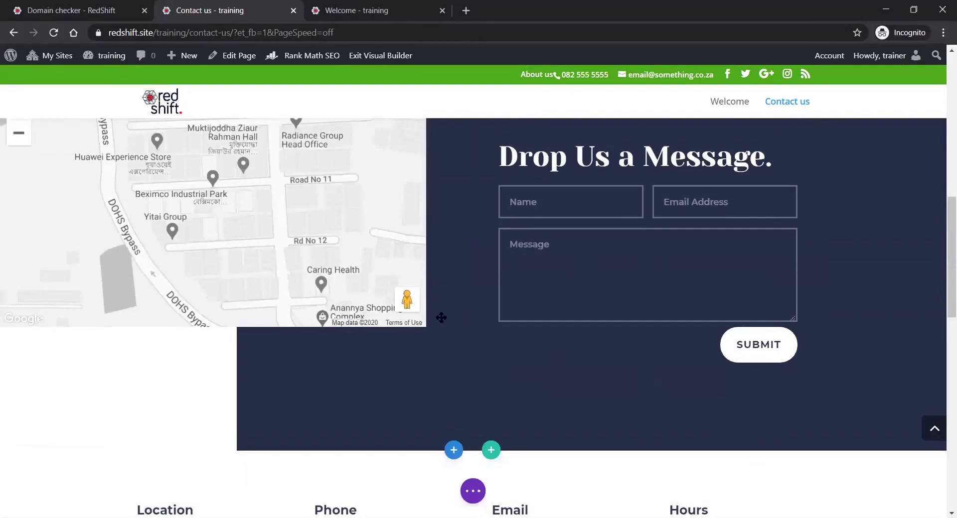
{"action": "scroll", "coordinate": [466, 326], "scroll_direction": "down", "scroll_amount": 6}
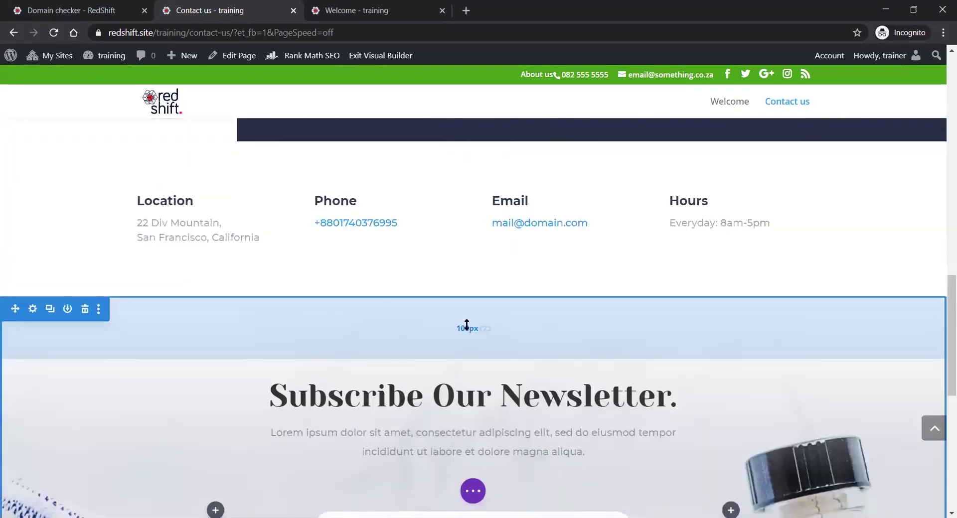
{"action": "scroll", "coordinate": [473, 329], "scroll_direction": "down", "scroll_amount": 2}
{"action": "scroll", "coordinate": [474, 344], "scroll_direction": "up", "scroll_amount": 5}
{"action": "scroll", "coordinate": [474, 345], "scroll_direction": "down", "scroll_amount": 4}
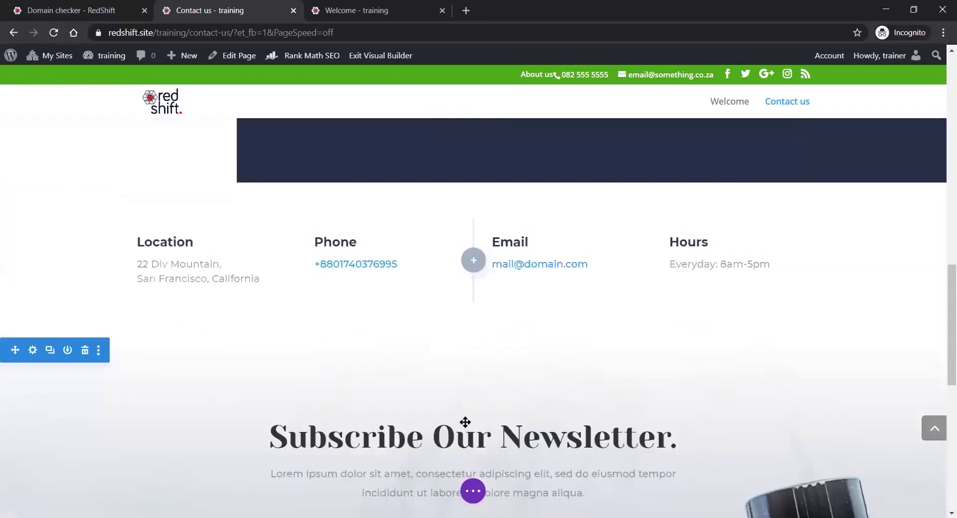
Save the page, exit the Visual Builder, and check the live Contact Vino page
{"action": "left_click", "coordinate": [473, 492]}
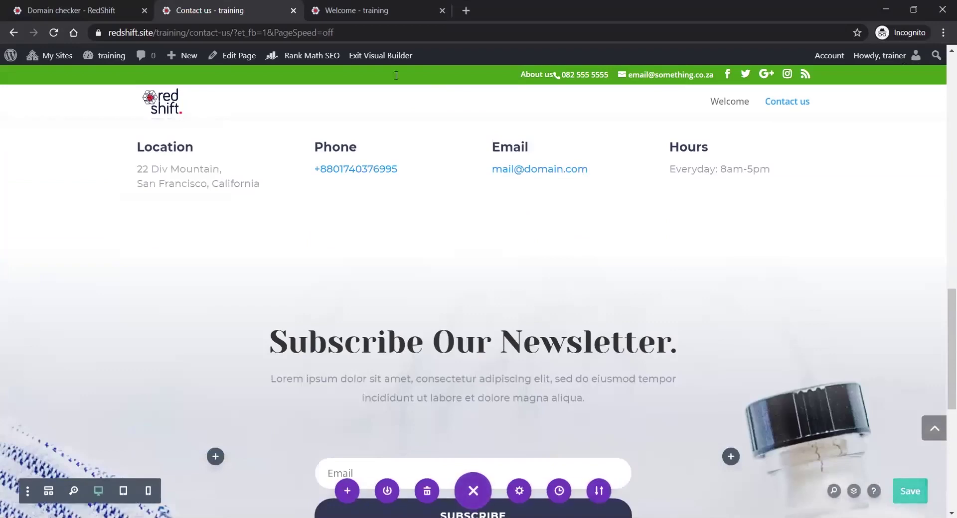
{"action": "key", "text": "ctrl+s"}
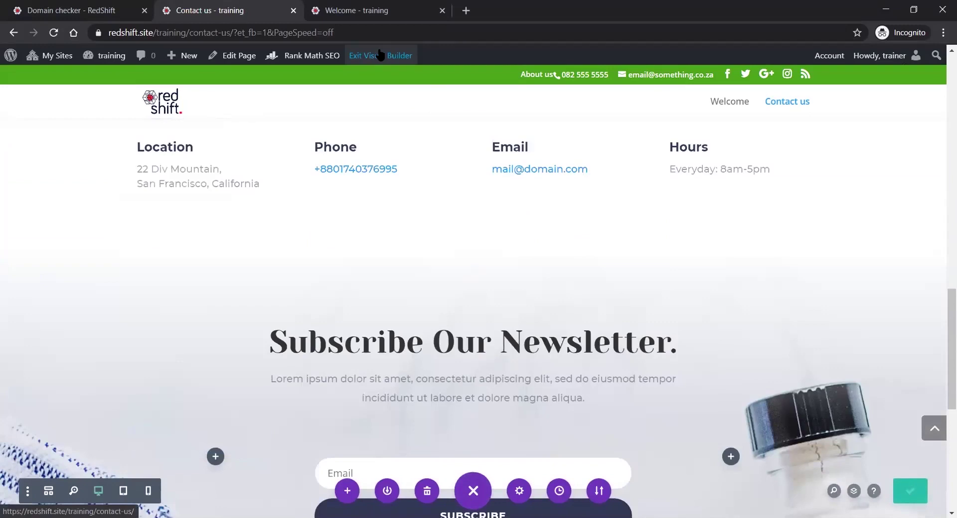
{"action": "left_click", "coordinate": [380, 55]}
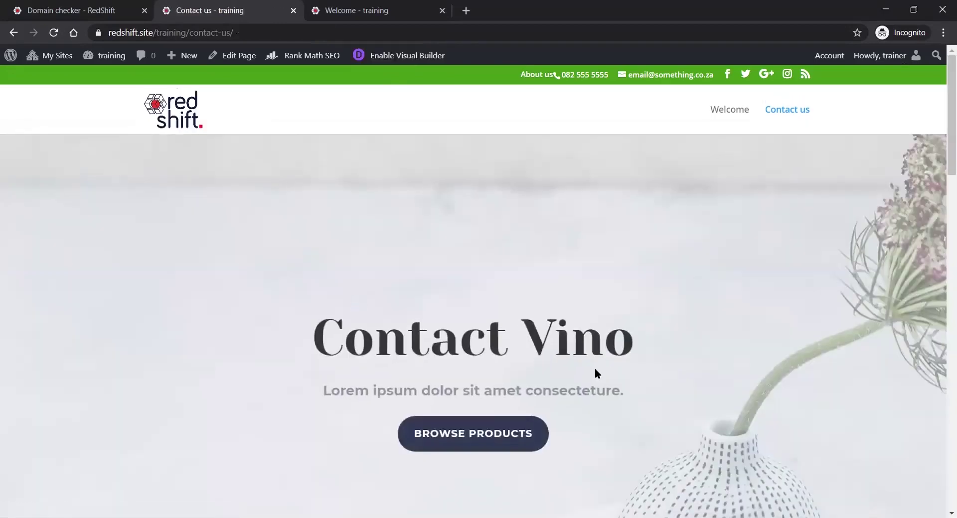
{"action": "scroll", "coordinate": [598, 349], "scroll_direction": "down", "scroll_amount": 2}
{"action": "scroll", "coordinate": [603, 337], "scroll_direction": "down", "scroll_amount": 20}
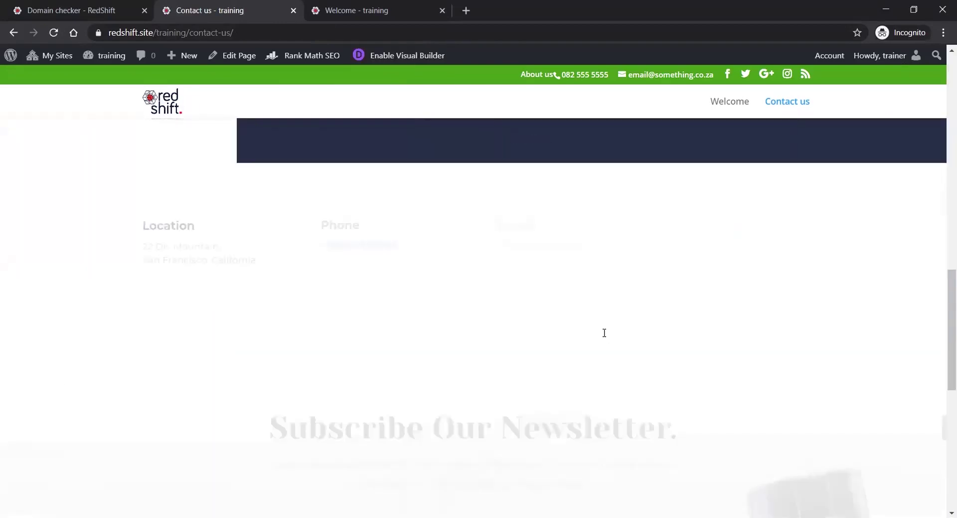
{"action": "scroll", "coordinate": [602, 331], "scroll_direction": "up", "scroll_amount": 20}
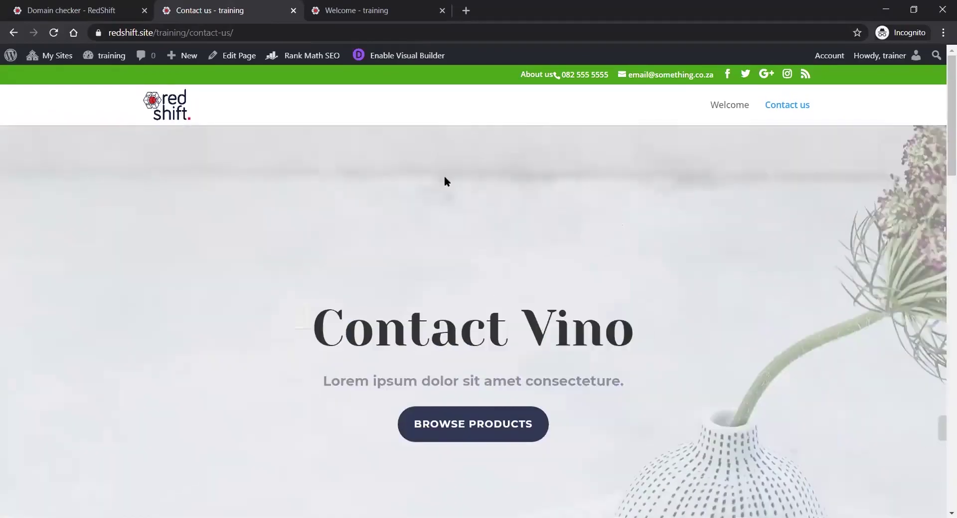